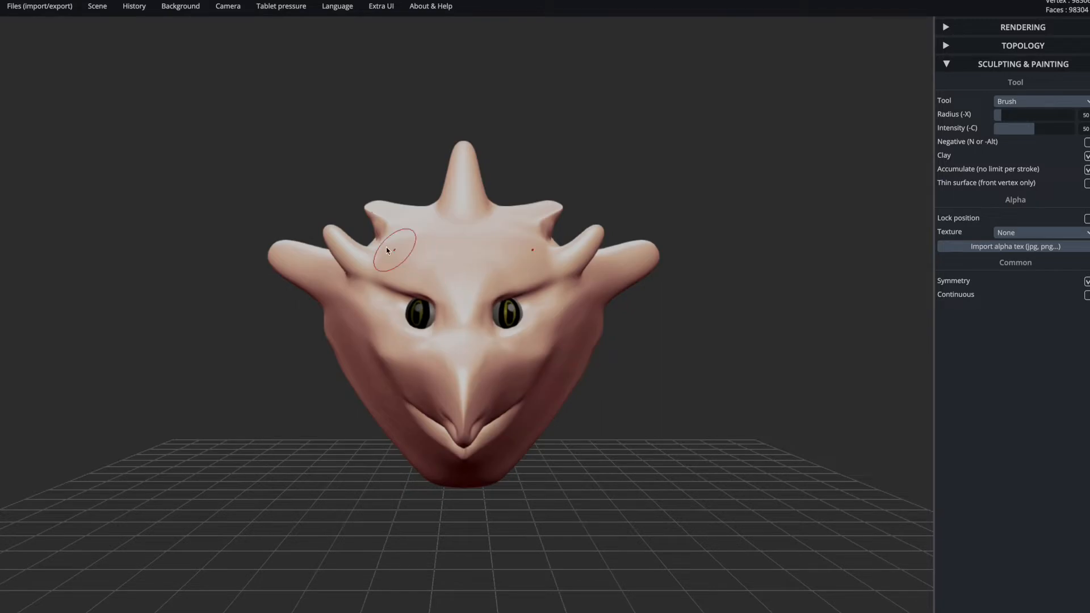
Step: Toggle the darkening of unselected objects off and on to compare how the eyes look, ending with it enabled
click(105, 7)
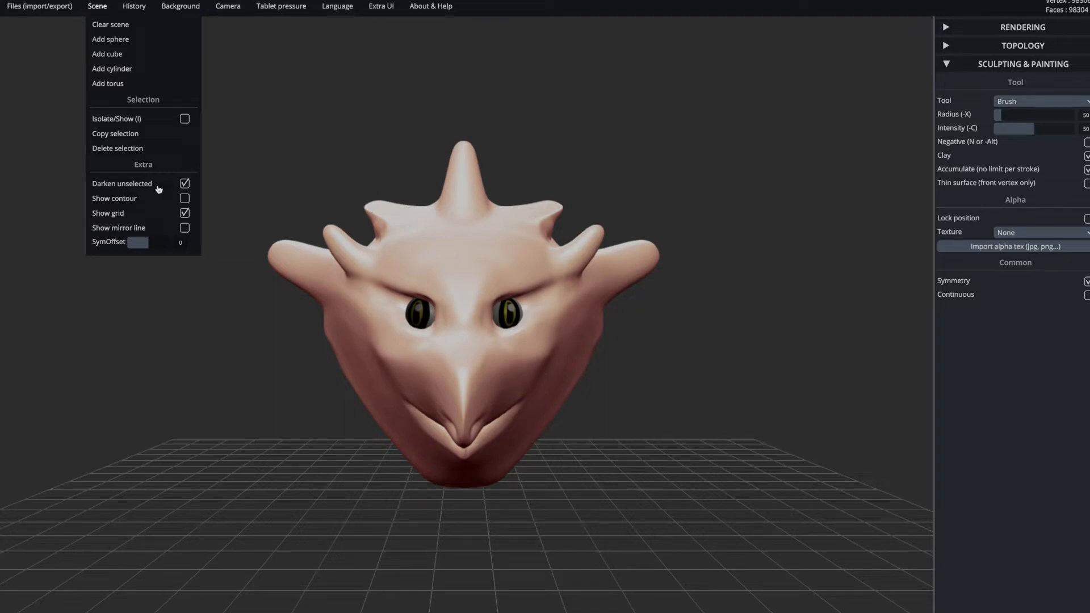
click(186, 184)
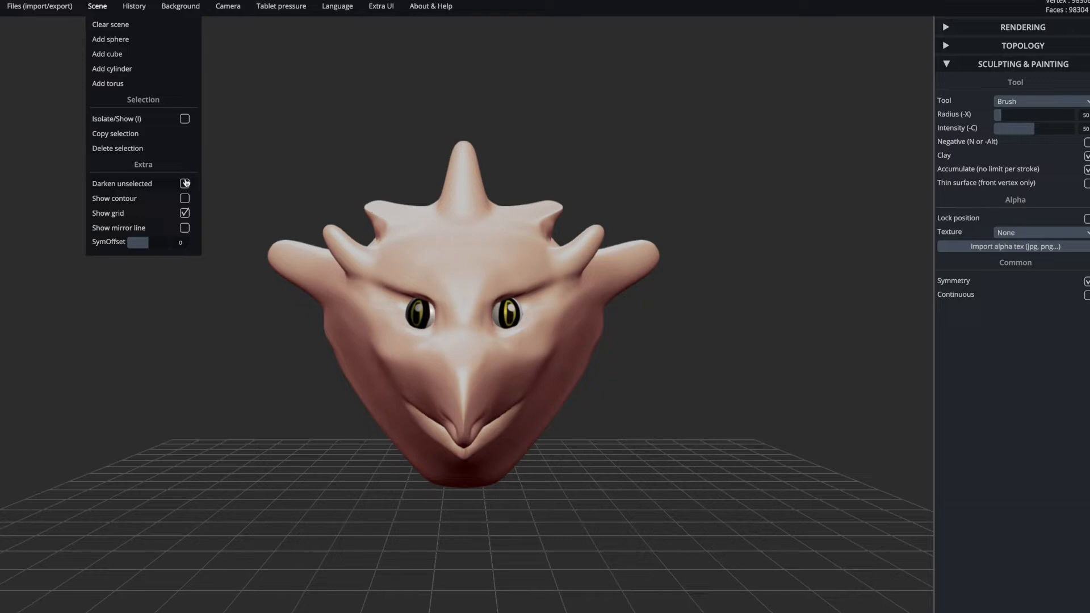
click(185, 184)
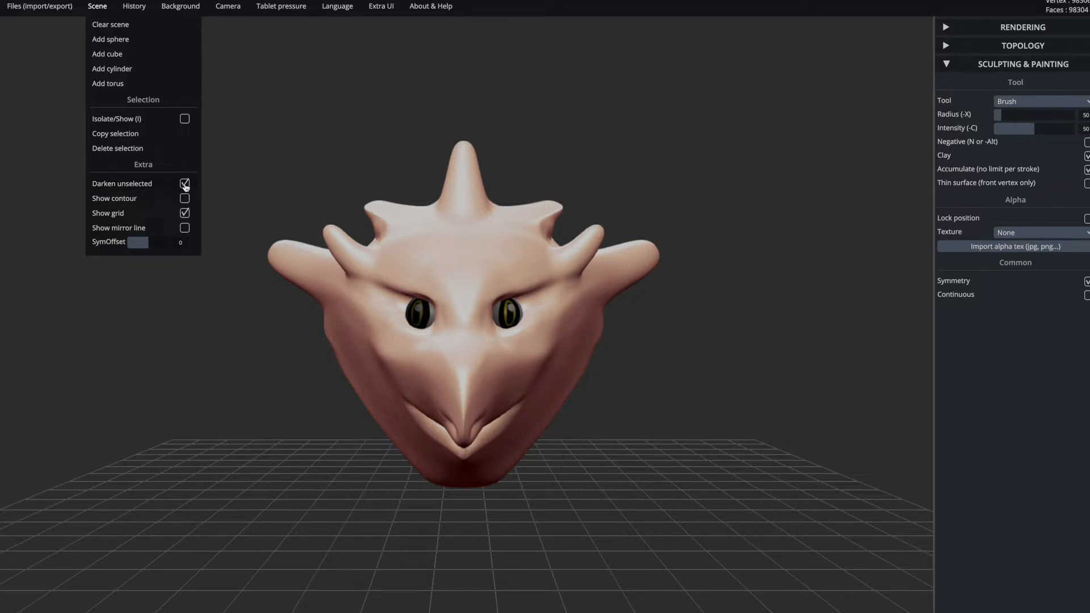
click(185, 184)
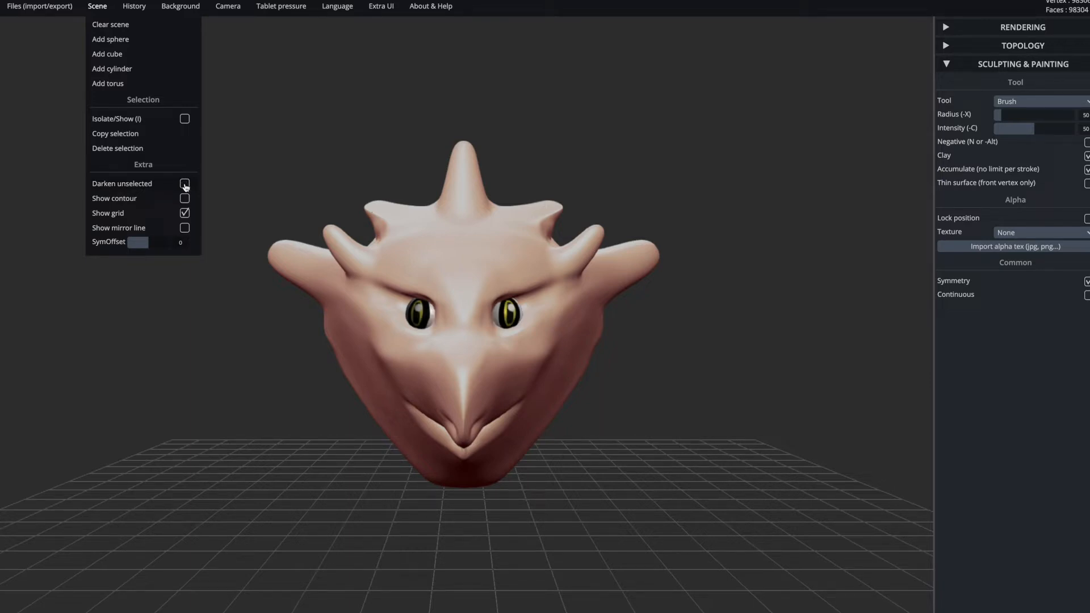
click(185, 186)
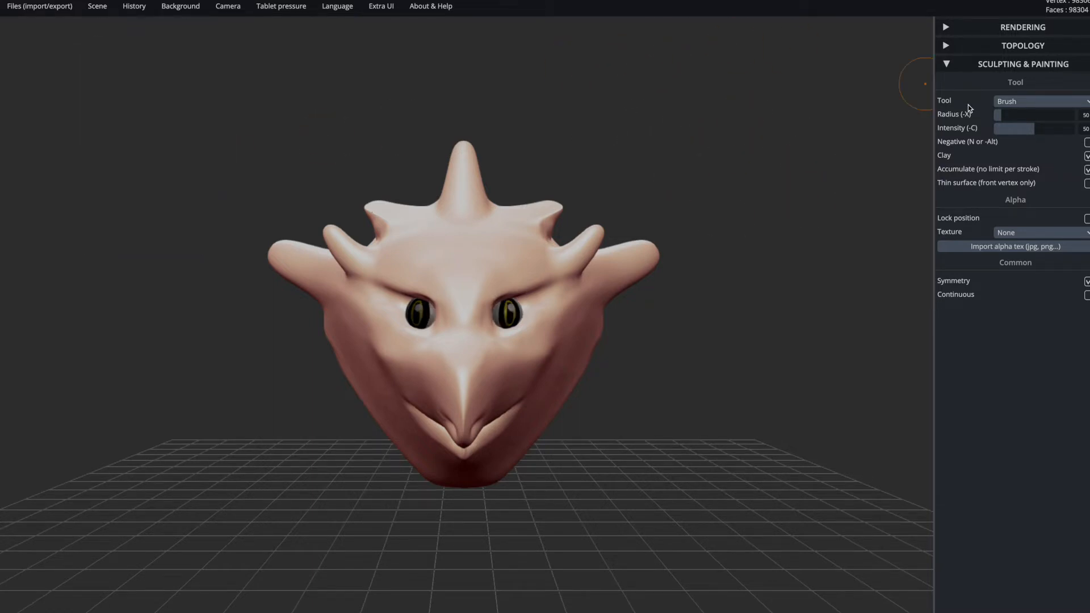
Step: Switch to the Paint tool and try different albedo colours, including blue #565cff and grey #949494
click(1003, 101)
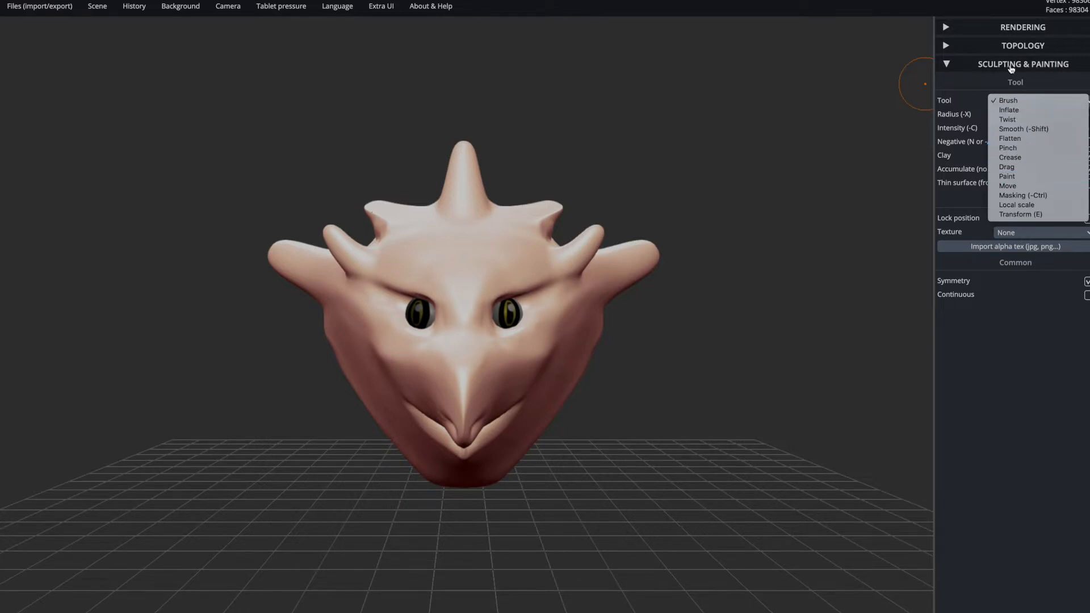
click(1007, 176)
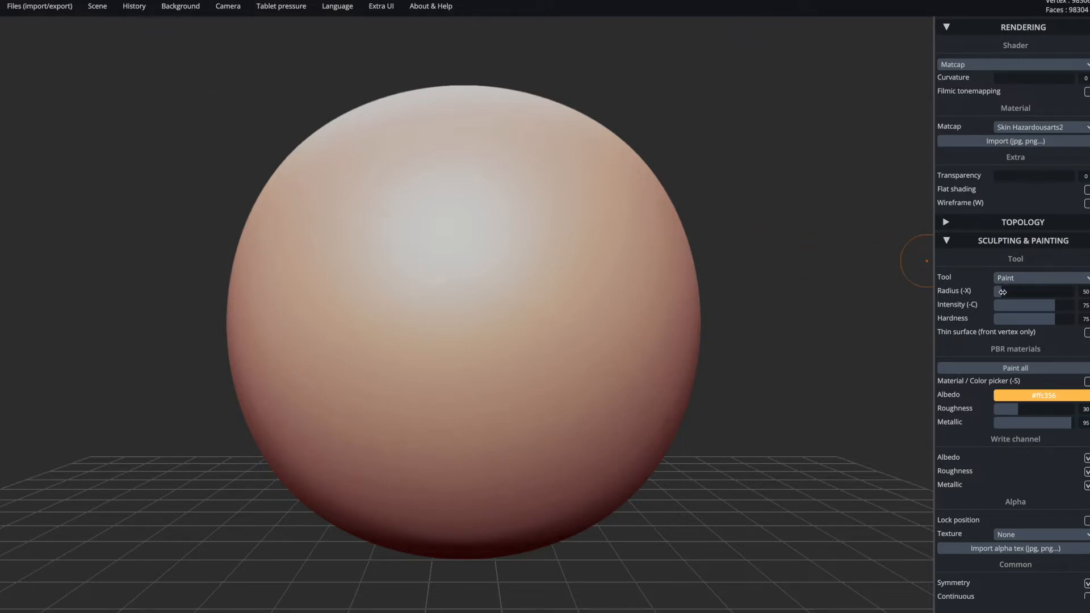
mouse_move(1046, 392)
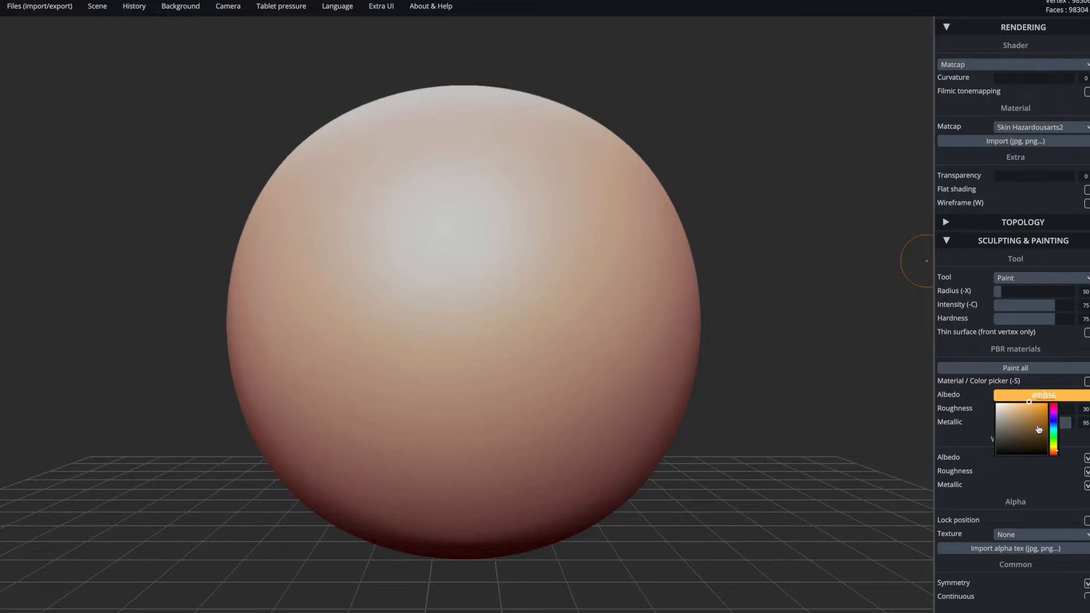
click(1054, 422)
mouse_move(1054, 423)
mouse_down()
mouse_move(1056, 405)
mouse_move(1057, 446)
mouse_up()
click(1041, 396)
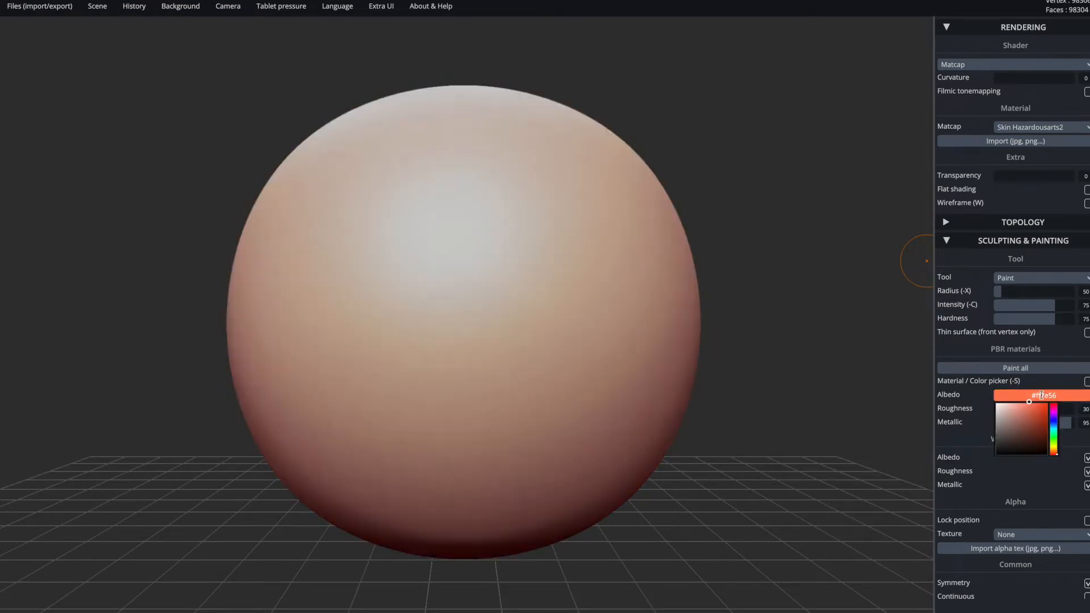
mouse_move(1055, 405)
mouse_down()
mouse_move(1055, 438)
mouse_move(1054, 418)
mouse_up()
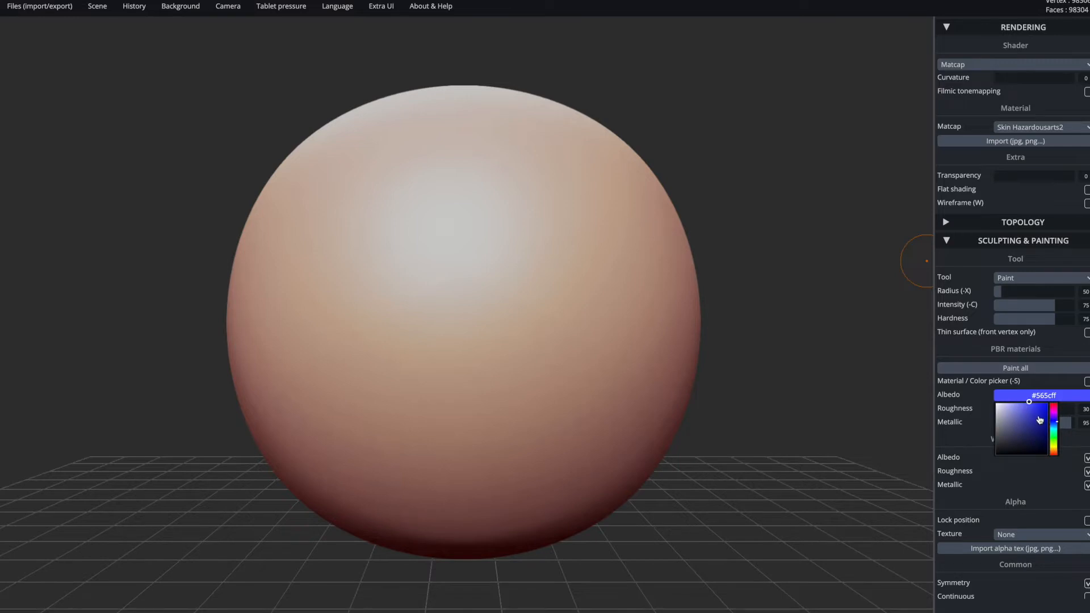
click(1038, 411)
click(1022, 435)
drag(1022, 435, 988, 424)
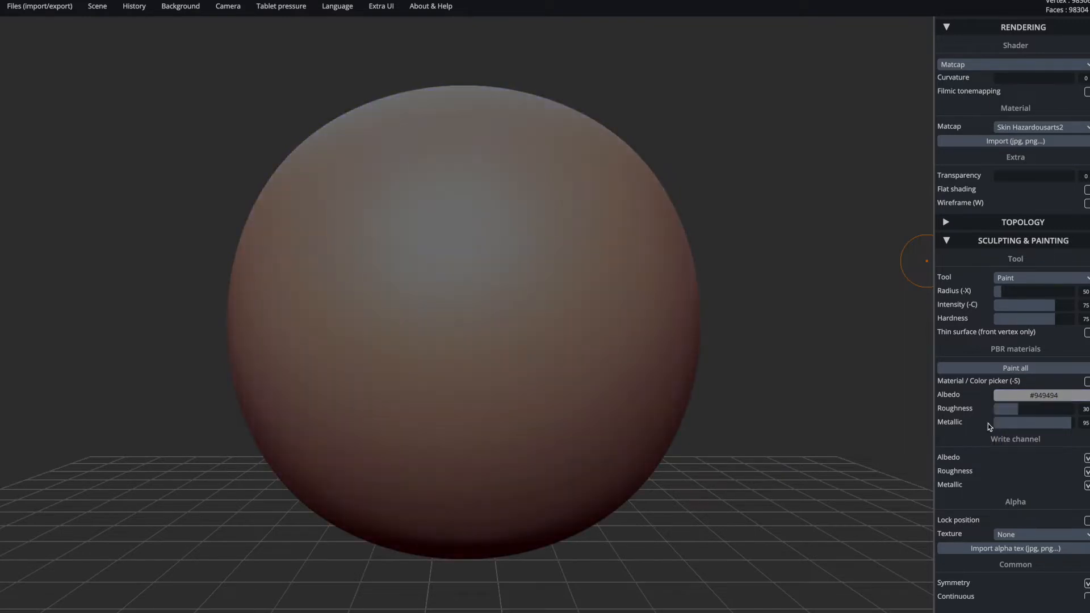
Step: Set the paint's albedo colour to blue #2d33c4
mouse_move(1031, 393)
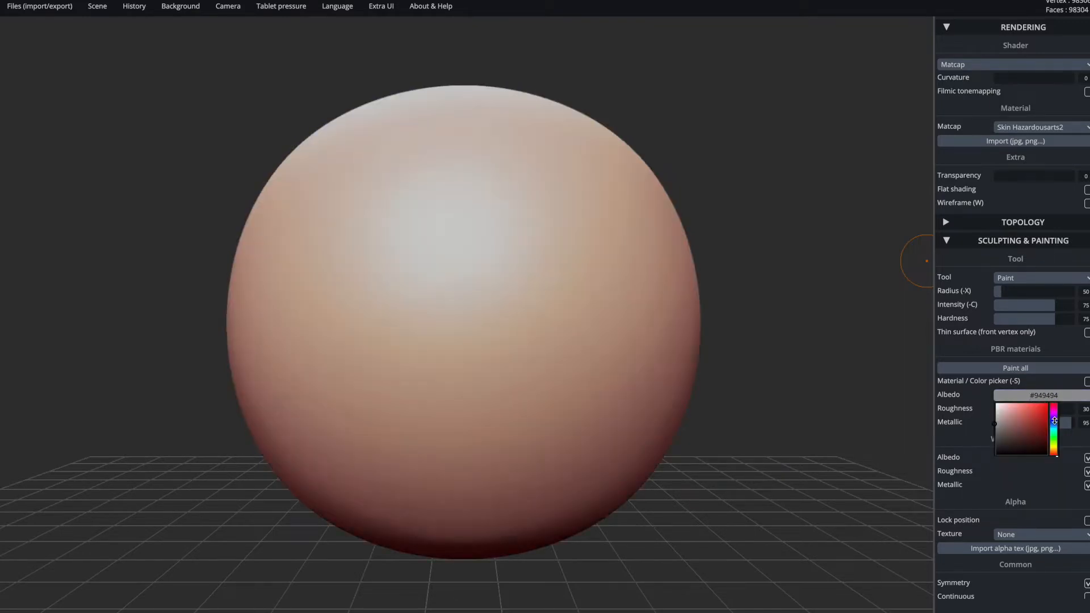
click(1054, 420)
click(1038, 418)
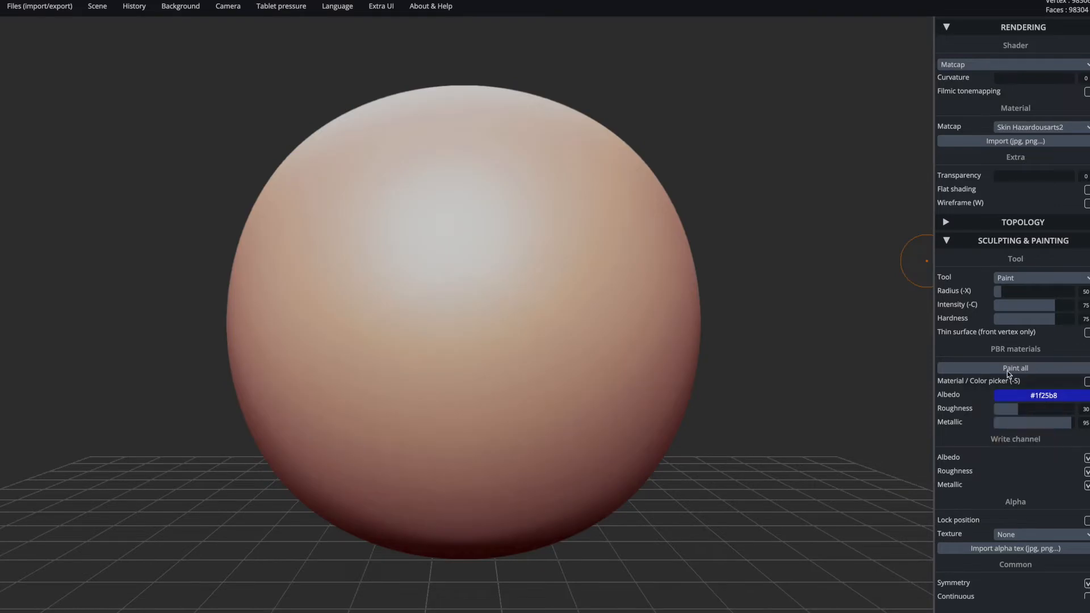
mouse_move(1051, 395)
click(1034, 416)
Step: Try filling the whole sphere with the blue paint, and undo the fill
click(1011, 369)
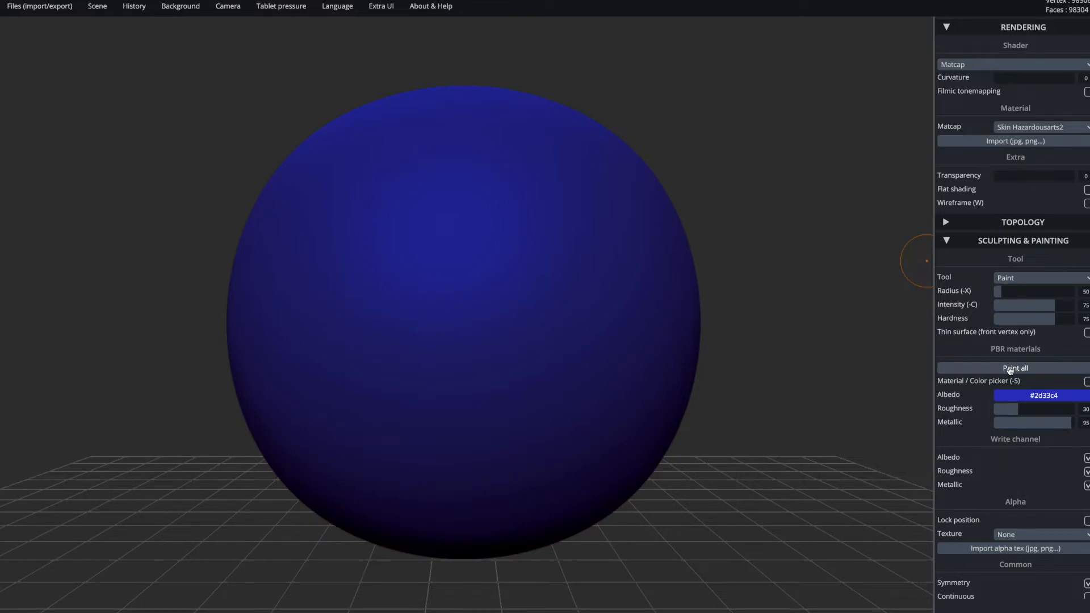
key(ctrl+z)
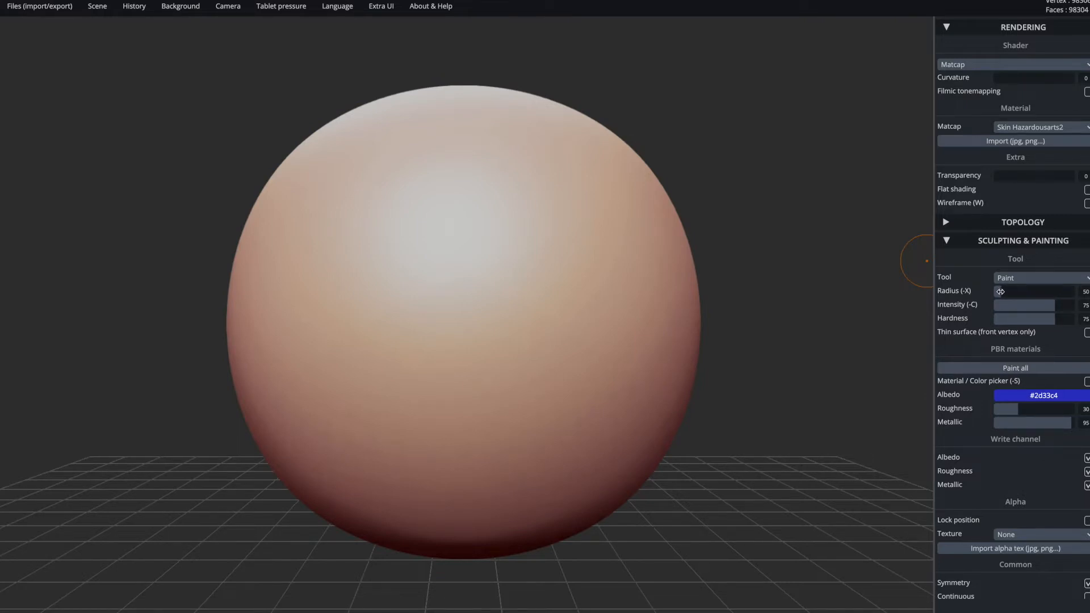
Step: Set the brush radius to 15 and paint mirrored blue strokes on the sphere's front: central curls, short vertical bars and slanted outer lines
drag(1000, 291, 994, 291)
mouse_move(473, 307)
mouse_down()
mouse_move(473, 291)
mouse_move(501, 285)
mouse_move(499, 309)
mouse_move(506, 283)
mouse_move(474, 293)
mouse_up()
drag(492, 238, 499, 190)
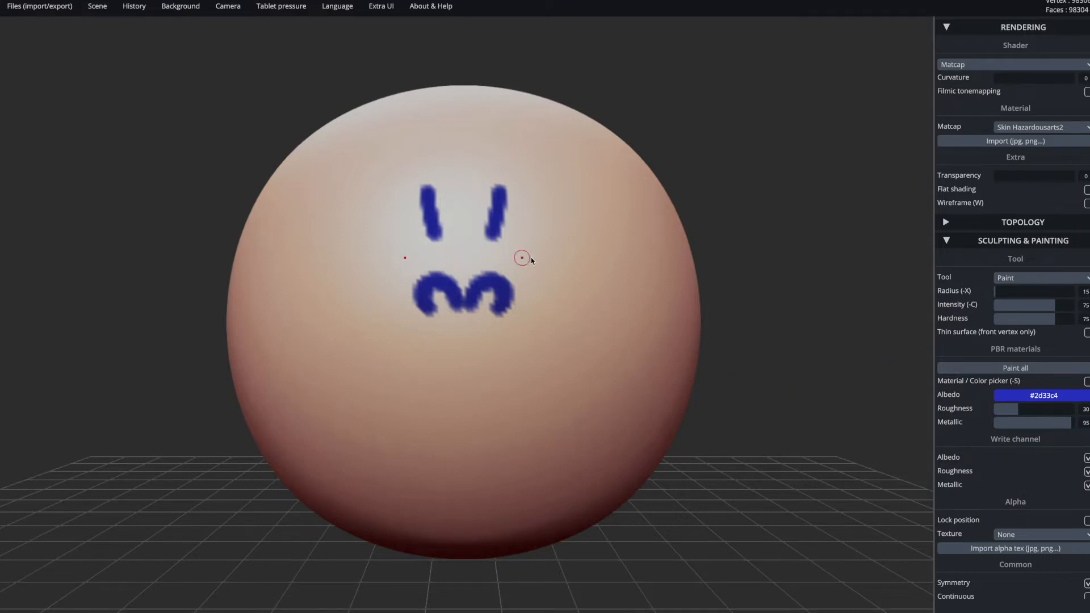
drag(380, 248, 297, 216)
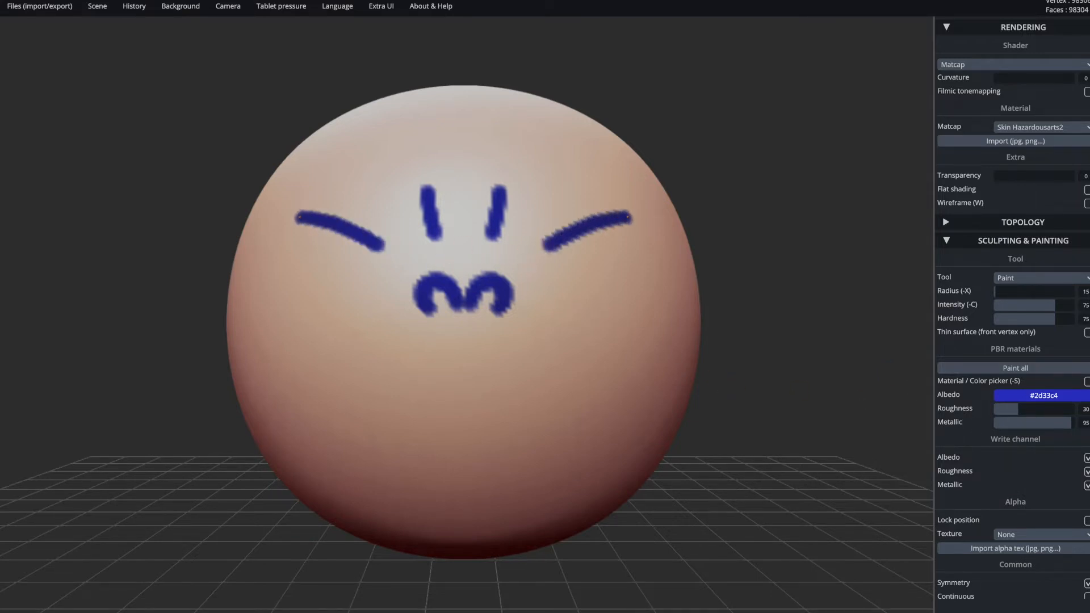
Step: Try painting a loop and a horizontal line with symmetry turned off, and undo those strokes
click(1085, 584)
mouse_move(456, 180)
mouse_down()
mouse_move(439, 197)
mouse_move(442, 135)
mouse_move(412, 169)
mouse_up()
drag(569, 312, 670, 309)
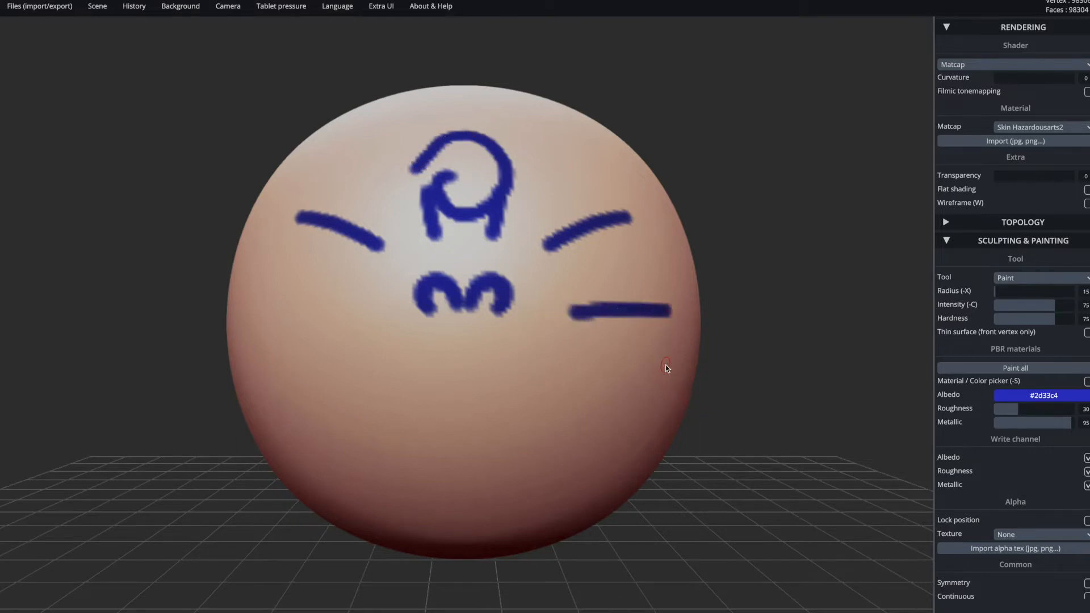
key(ctrl+z)
key(ctrl+z)
key(ctrl+z)
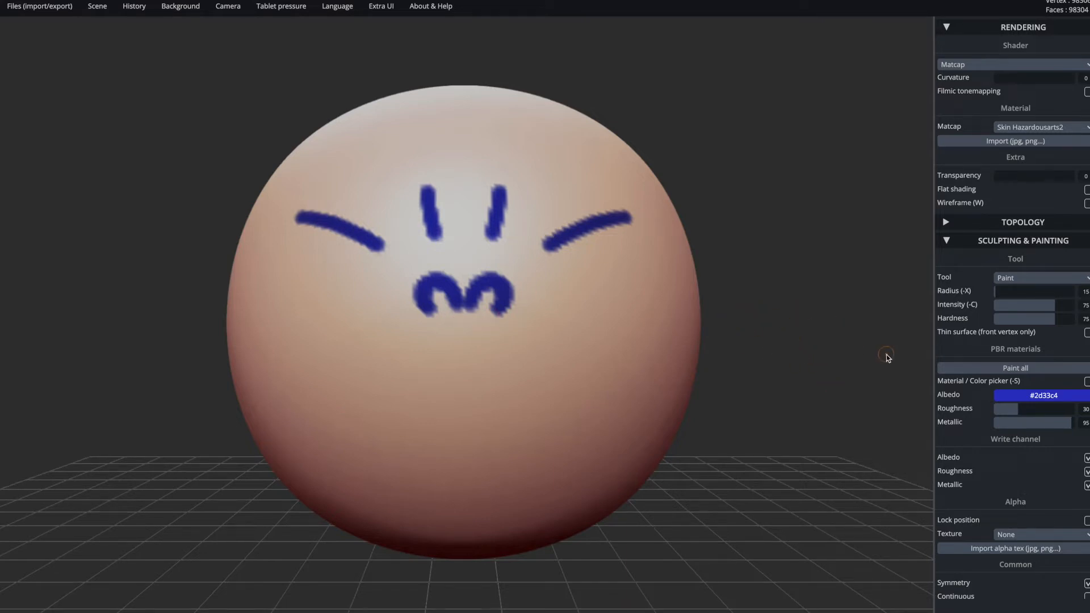
Step: With radius 31, paint thick mirrored blue strokes at intensity 100 below the curls and faint ones beneath them at intensity 5
drag(996, 293, 999, 293)
drag(1028, 311, 1078, 307)
mouse_move(482, 378)
mouse_down()
mouse_move(583, 324)
mouse_move(532, 337)
mouse_up()
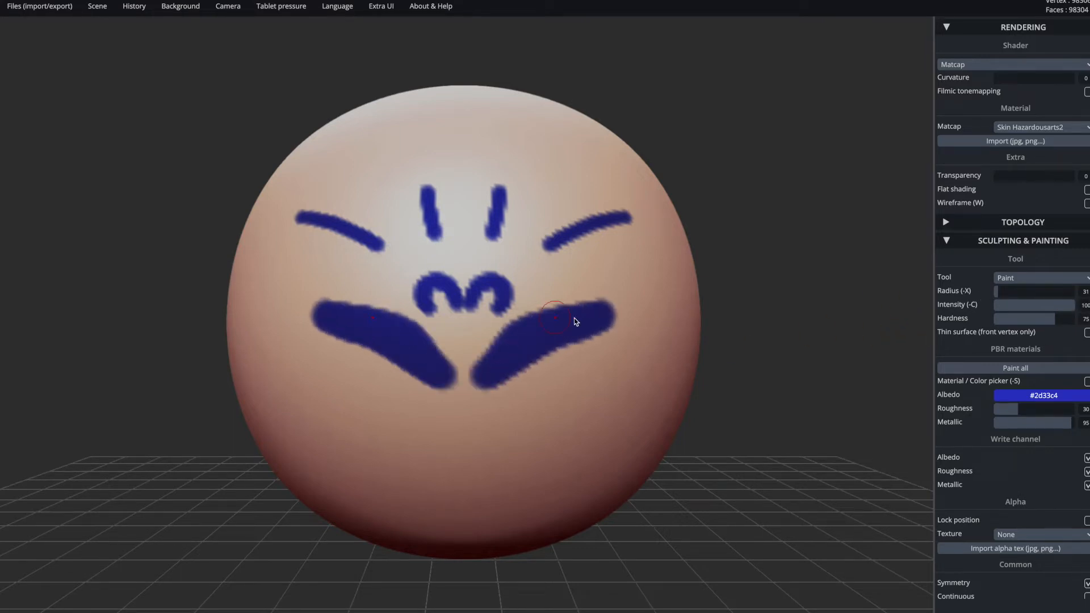
drag(1073, 307, 997, 308)
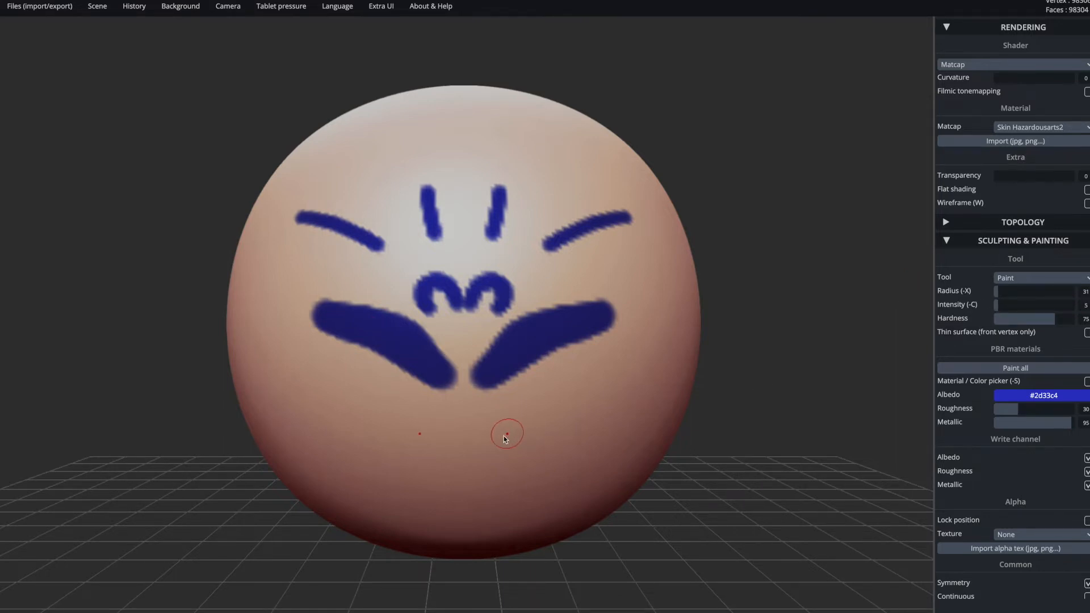
mouse_move(483, 446)
mouse_down()
mouse_move(596, 406)
mouse_move(475, 448)
mouse_up()
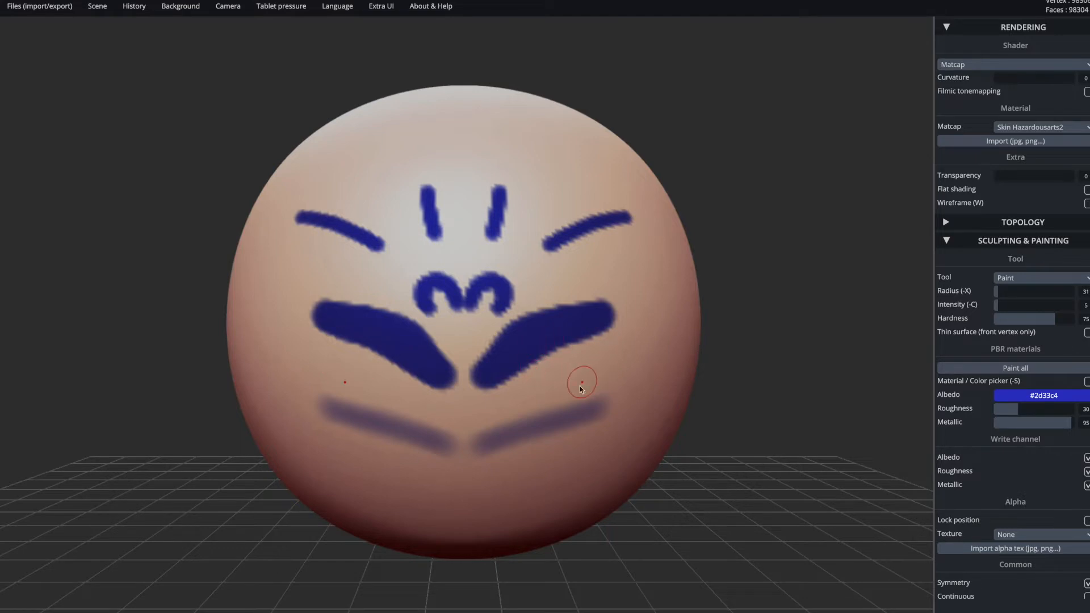
Step: Change the albedo colour to magenta #c42dac and paint short mirrored strokes across the thick blue ones
click(1043, 395)
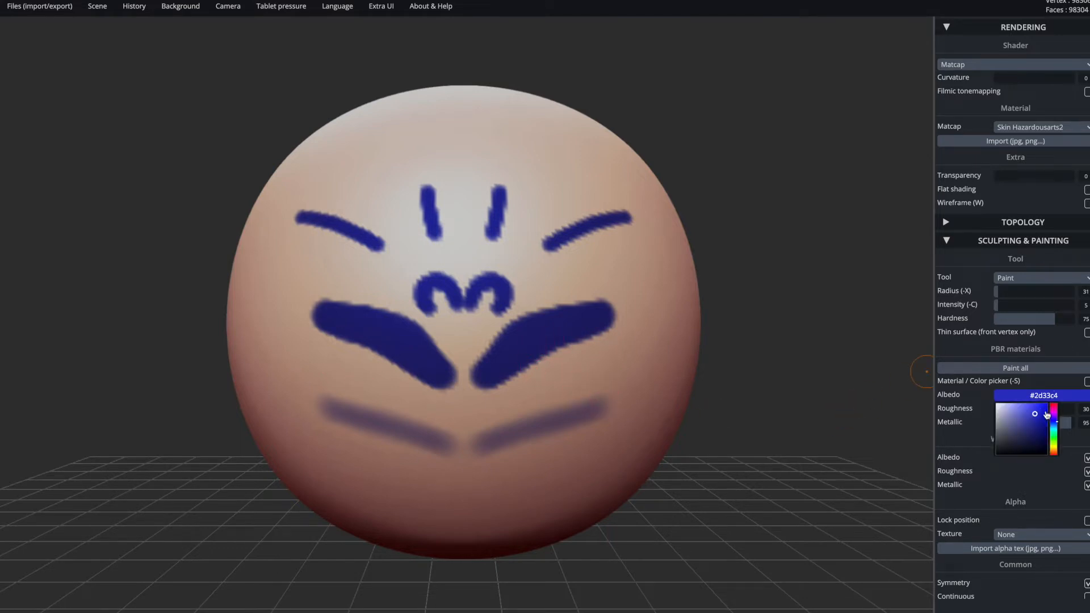
drag(1054, 421, 1054, 411)
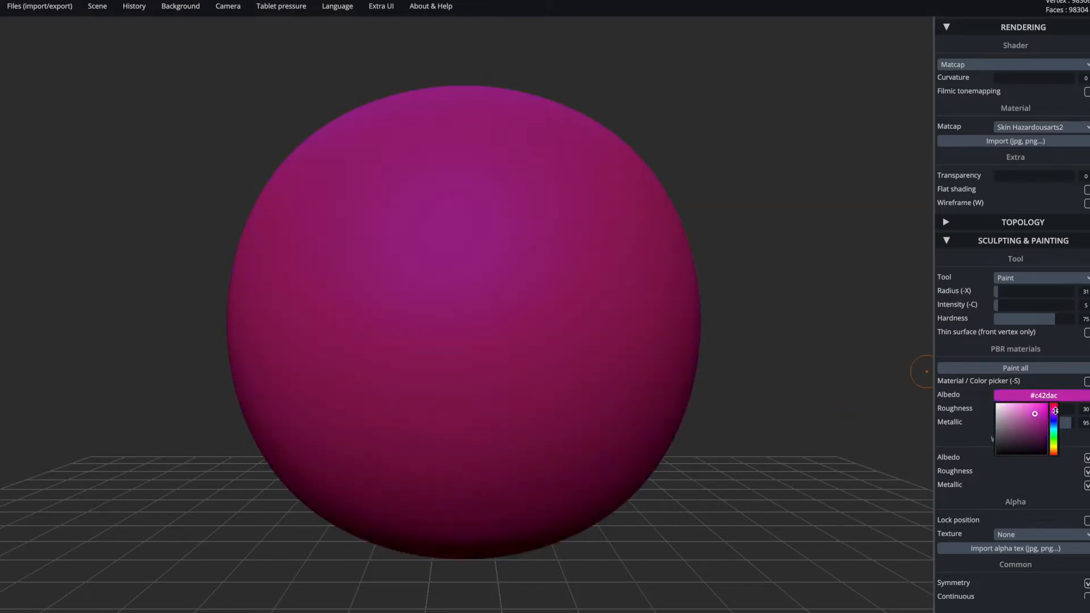
mouse_move(571, 306)
mouse_down()
mouse_move(556, 329)
mouse_move(575, 289)
mouse_up()
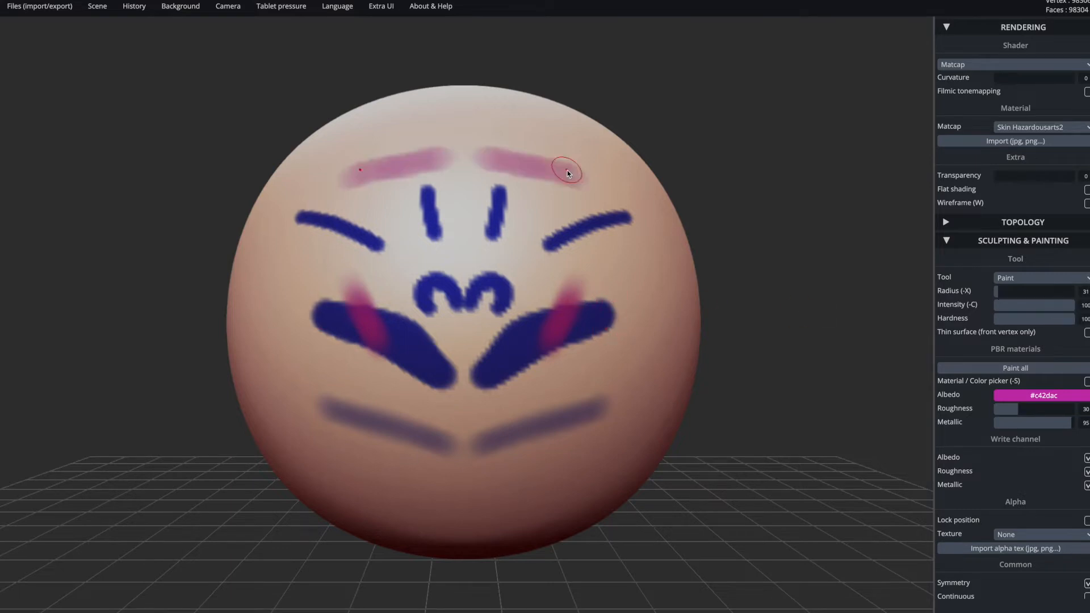
Step: Undo the soft pink stroke on the upper sphere and paint a mirrored magenta stroke there at intensity 100 and hardness 100
key(ctrl+z)
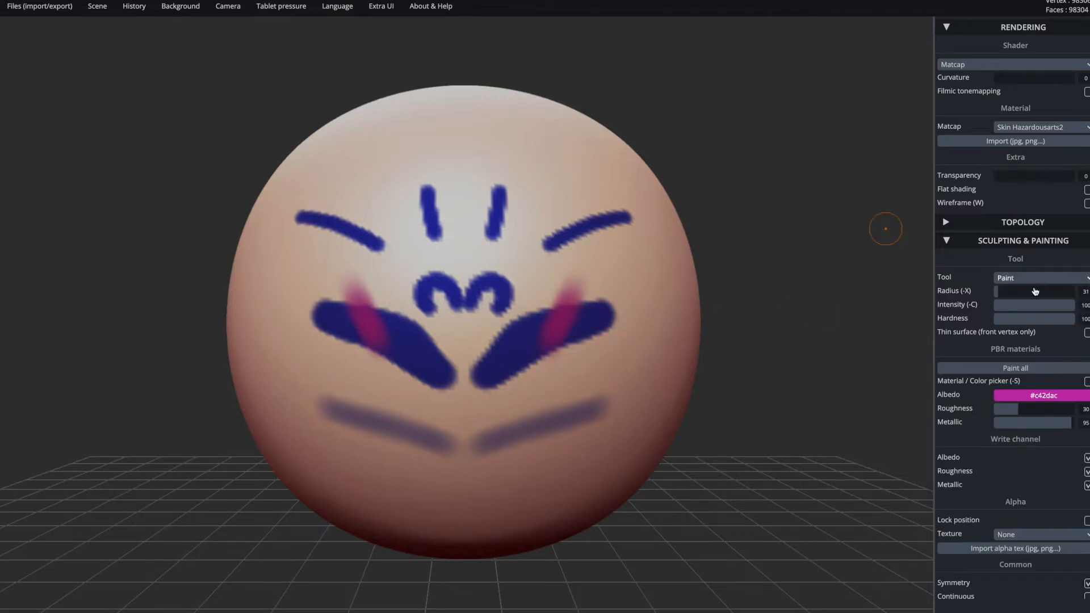
mouse_move(569, 156)
mouse_down()
mouse_move(471, 151)
mouse_move(590, 153)
mouse_move(471, 139)
mouse_move(593, 170)
mouse_move(728, 181)
mouse_up()
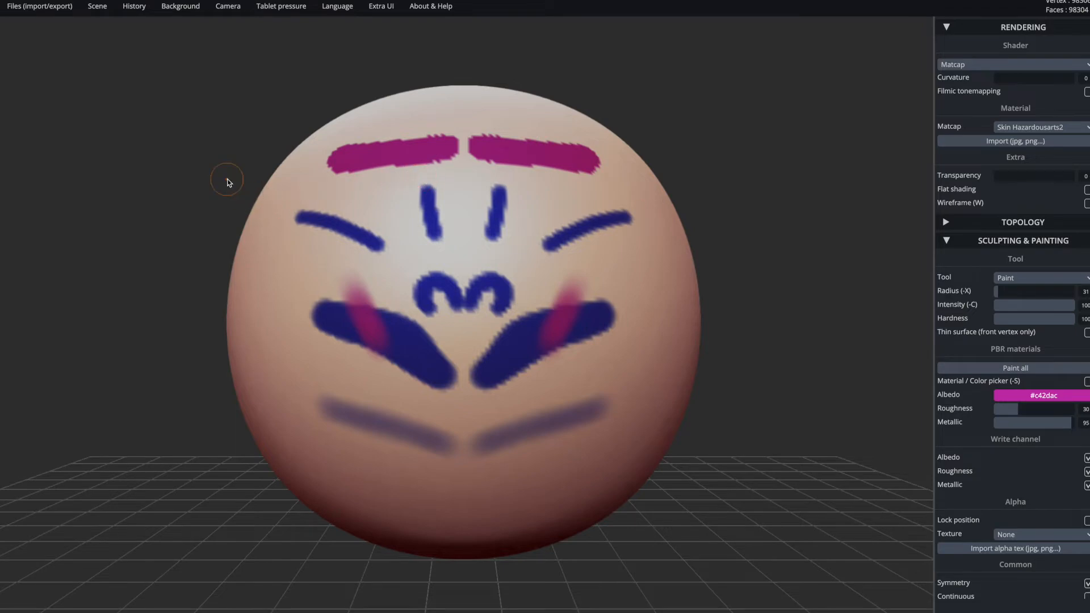
Step: Set the paint hardness to 74 and paint a mirrored magenta stroke above the hard-edged one
drag(136, 170, 140, 231)
drag(114, 257, 117, 256)
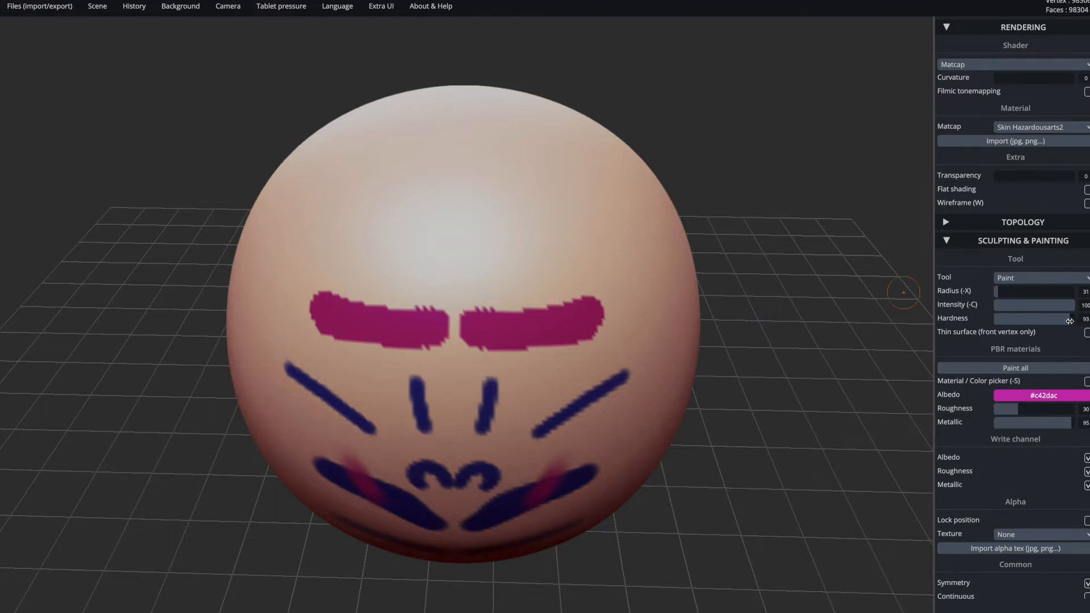
drag(1066, 321, 1053, 320)
mouse_move(464, 241)
mouse_down()
mouse_move(560, 242)
mouse_move(517, 242)
mouse_up()
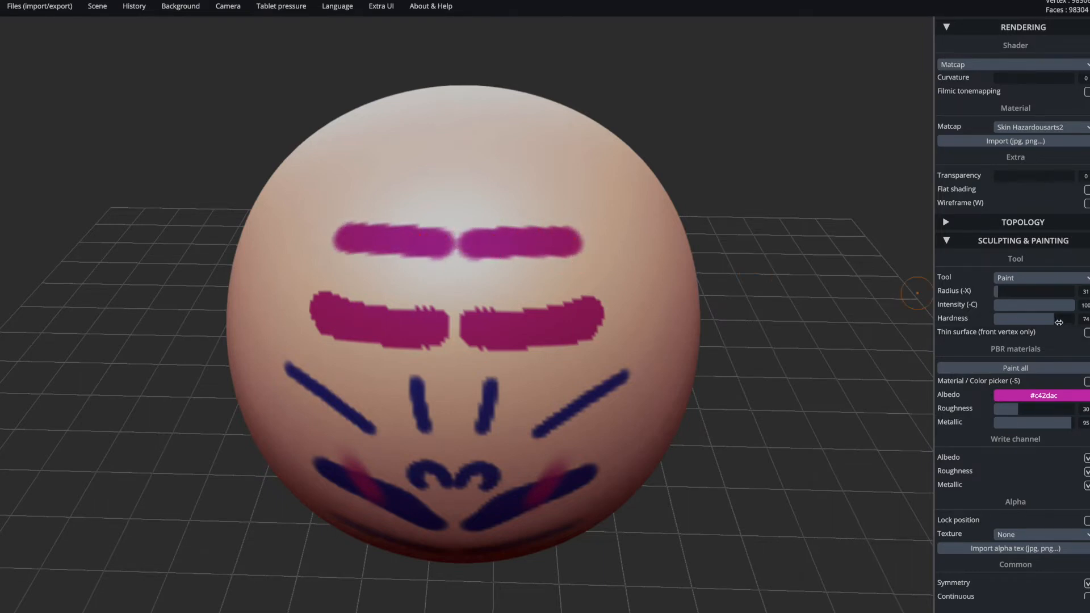
Step: Set the paint hardness to 0 and paint another horizontal magenta stroke above the previous two
drag(1051, 321, 994, 321)
drag(998, 318, 992, 318)
mouse_move(461, 189)
mouse_down()
mouse_move(603, 191)
mouse_move(489, 186)
mouse_move(589, 192)
mouse_up()
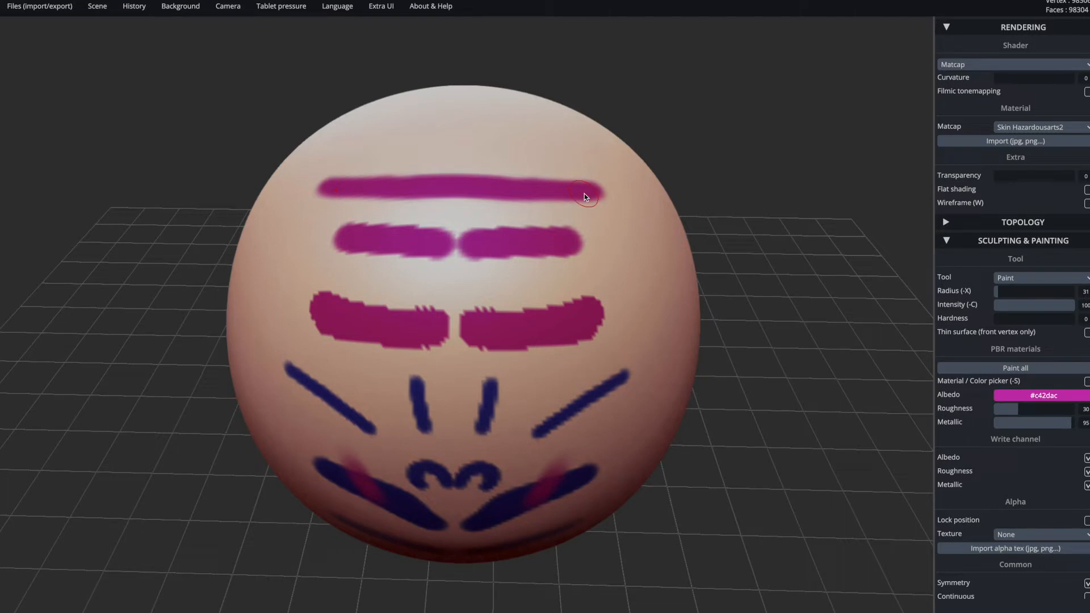
Step: Try a paint hardness of 98, switch to the Smooth and Pinch tools, and return to the Paint tool
drag(996, 320, 1072, 324)
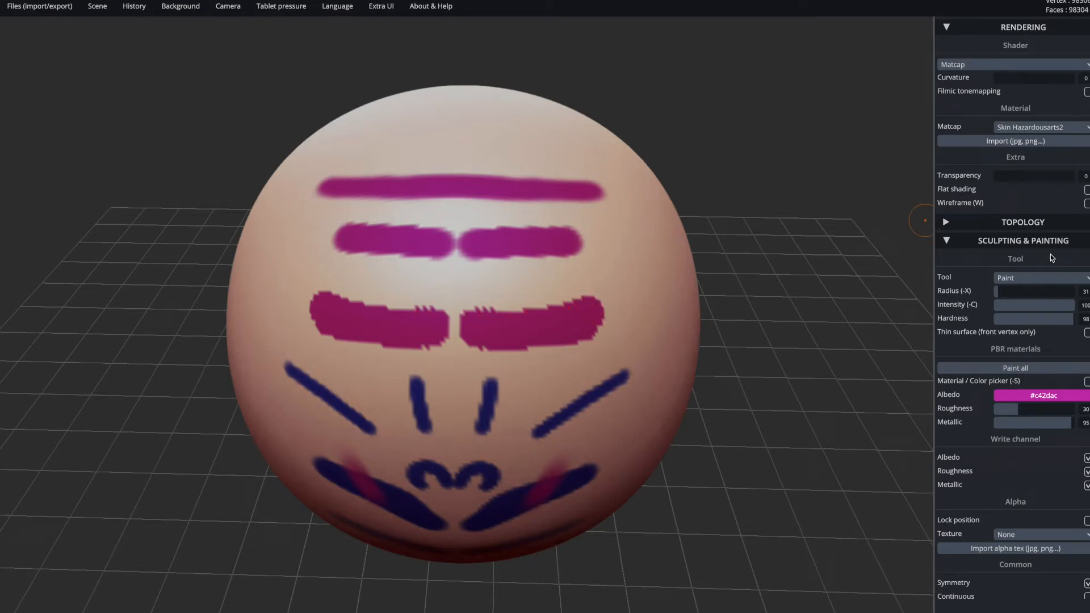
click(1034, 277)
click(1023, 230)
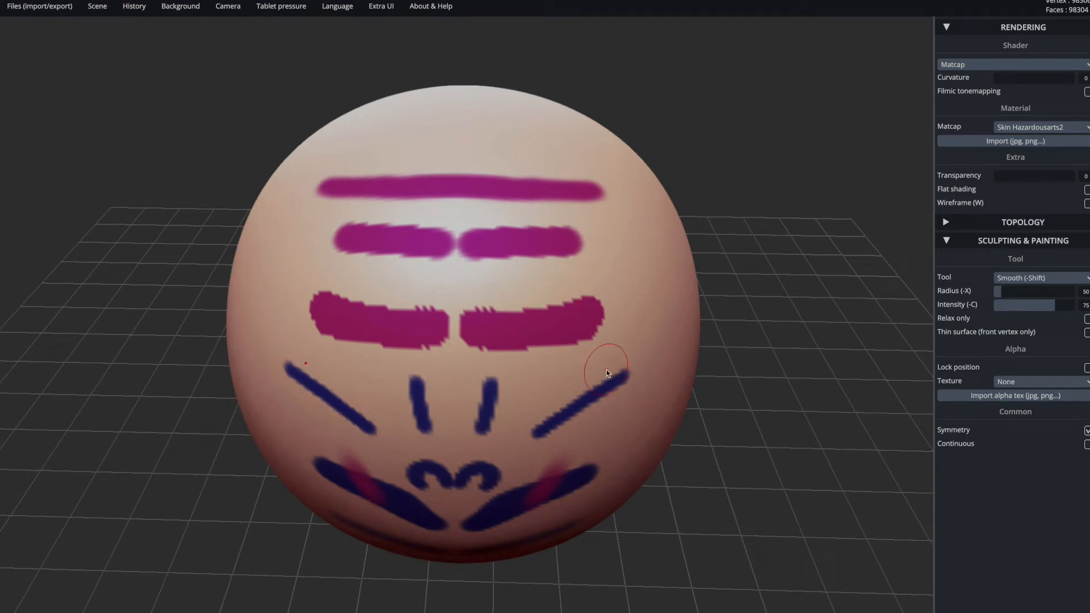
click(1034, 278)
click(1046, 298)
click(1022, 277)
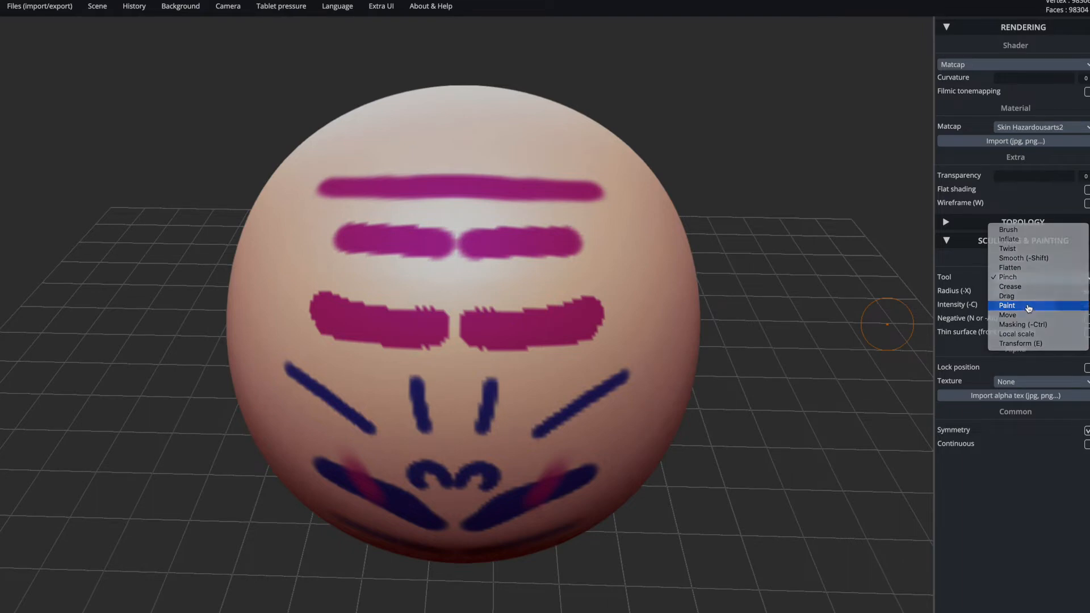
click(1021, 302)
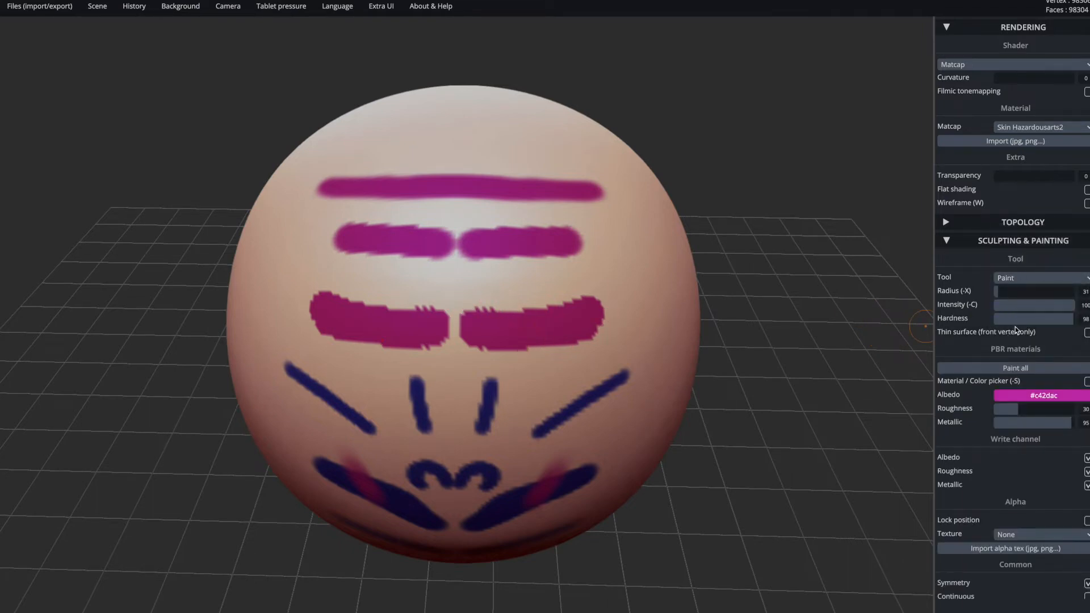
Step: Set the paint hardness to 18 and the intensity to 69
drag(1073, 322, 1000, 328)
drag(1073, 303, 1051, 303)
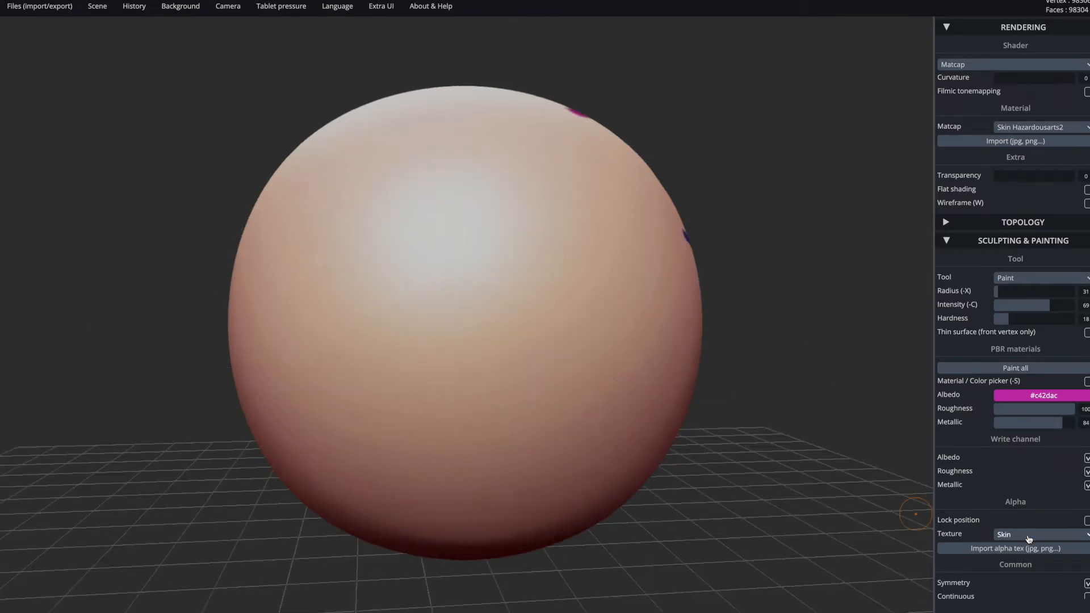
Step: Set the alpha texture to Square and paint a magenta squiggle, a short curve and a single dab on the sphere's front
click(1023, 534)
click(1022, 528)
mouse_move(507, 227)
mouse_down()
mouse_move(451, 232)
mouse_move(497, 260)
mouse_move(348, 263)
mouse_up()
drag(444, 192, 399, 213)
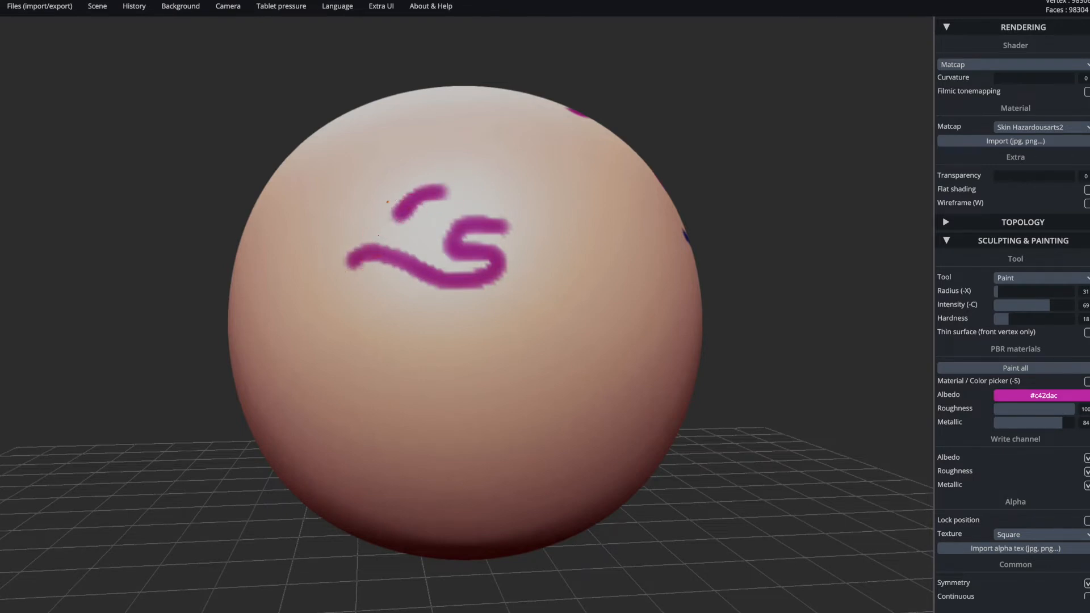
middle_drag(389, 203, 460, 307)
click(573, 308)
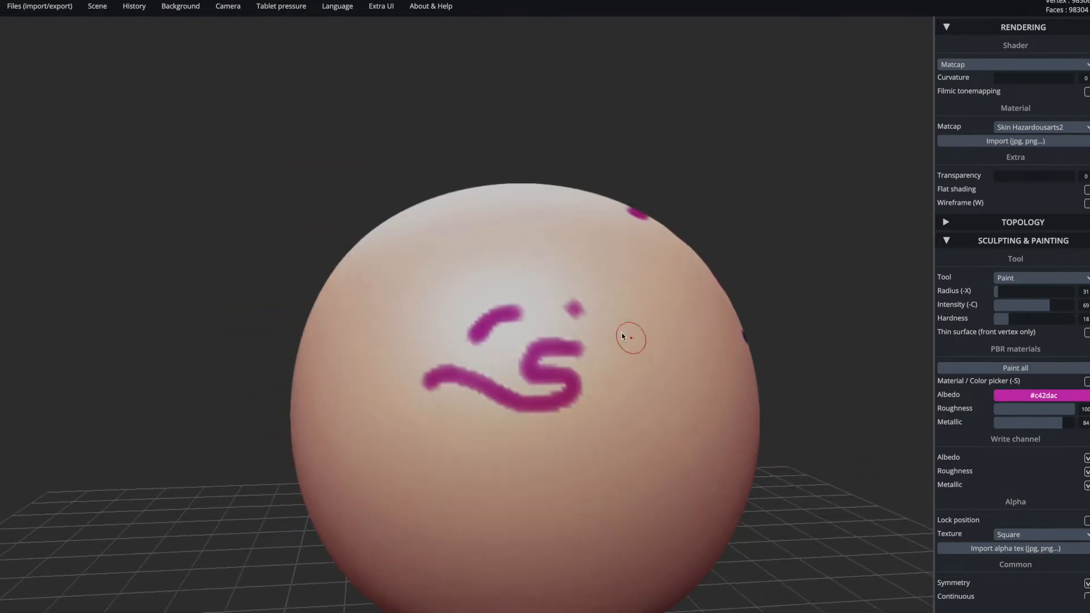
Step: Set the alpha texture to Skin and paint a stroke on the sphere's lower front
click(1050, 541)
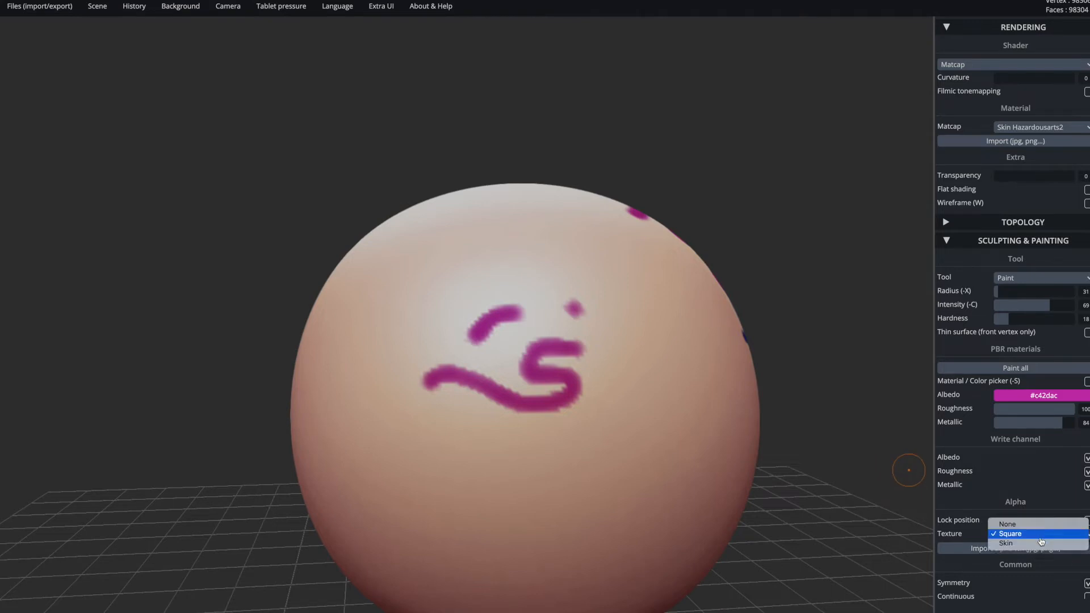
click(1032, 544)
click(1035, 534)
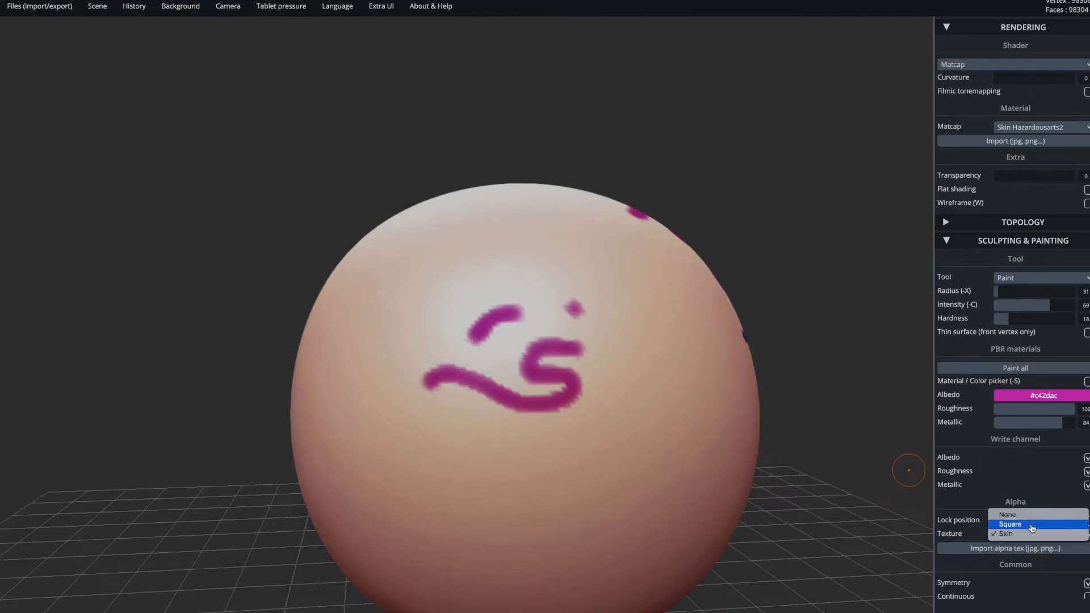
click(1033, 535)
mouse_move(615, 462)
mouse_down()
mouse_move(633, 413)
mouse_move(591, 471)
mouse_move(610, 400)
mouse_move(471, 463)
mouse_move(514, 466)
mouse_move(624, 428)
mouse_move(613, 471)
mouse_move(664, 403)
mouse_move(649, 391)
mouse_move(621, 397)
mouse_move(632, 375)
mouse_up()
mouse_move(872, 451)
mouse_down()
mouse_move(746, 452)
mouse_move(761, 457)
mouse_up()
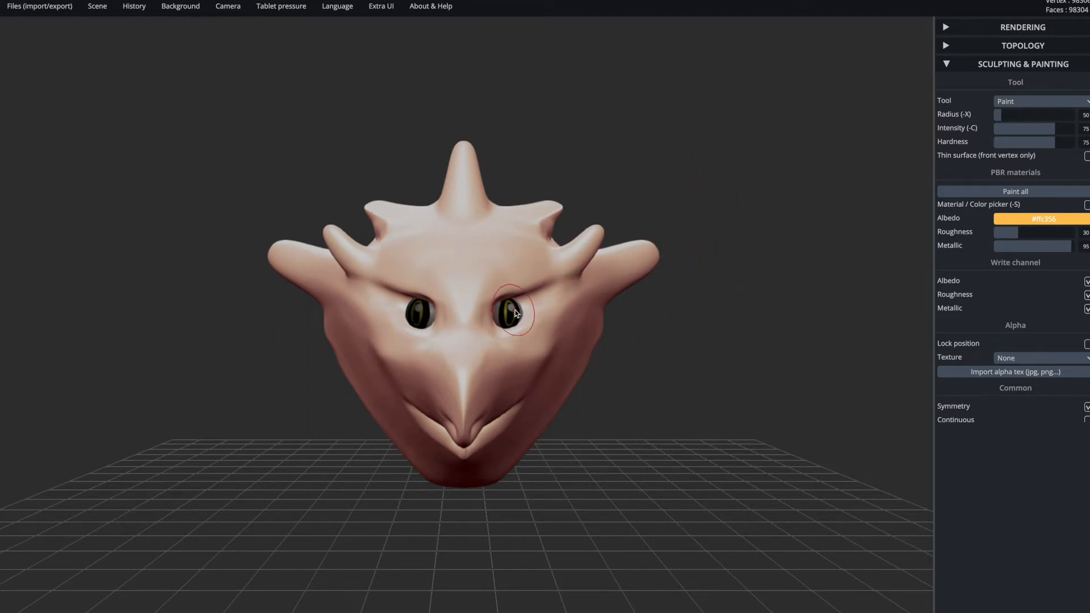
Step: Mask the two mirrored raised shapes on the back of the horned head with the Masking tool
drag(707, 318, 819, 316)
drag(49, 236, 346, 217)
drag(655, 182, 695, 190)
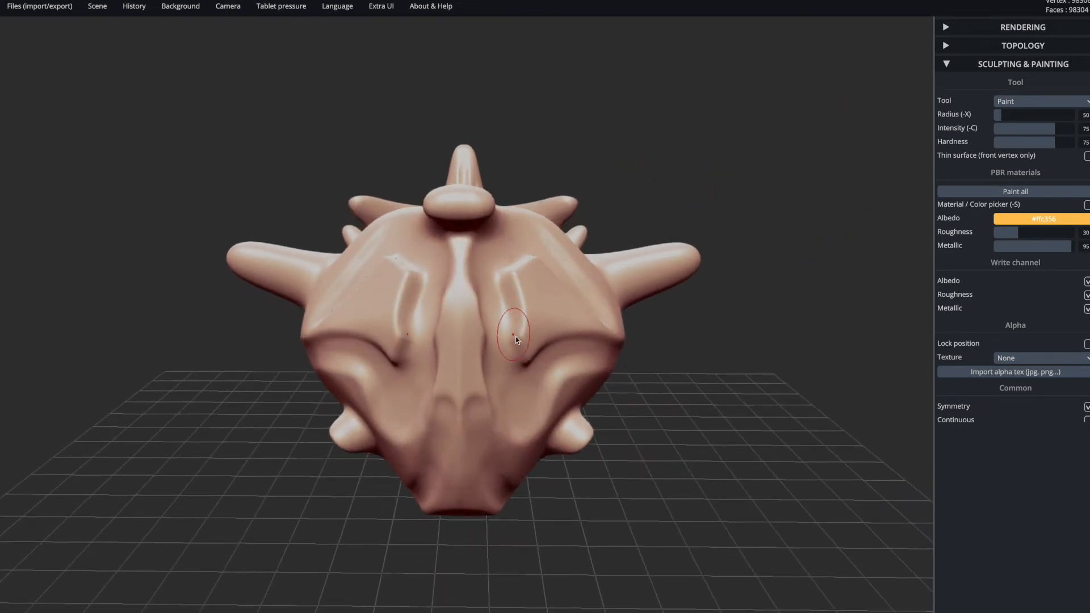
click(1007, 102)
click(1005, 114)
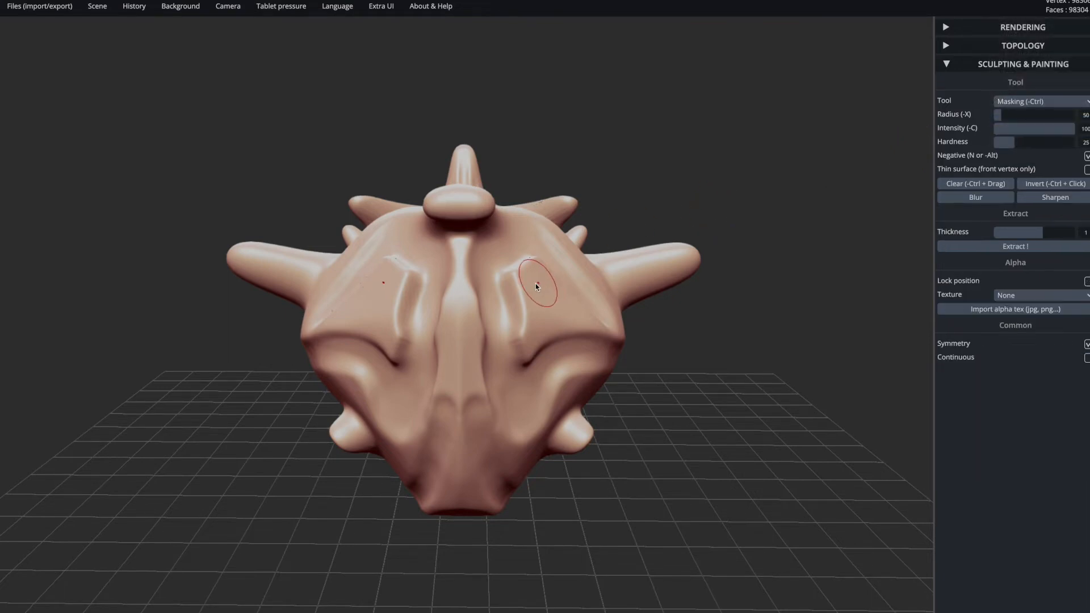
mouse_move(533, 284)
mouse_down()
mouse_move(530, 315)
mouse_move(514, 275)
mouse_move(505, 289)
mouse_move(532, 350)
mouse_move(568, 328)
mouse_move(619, 330)
mouse_move(514, 266)
mouse_move(544, 269)
mouse_up()
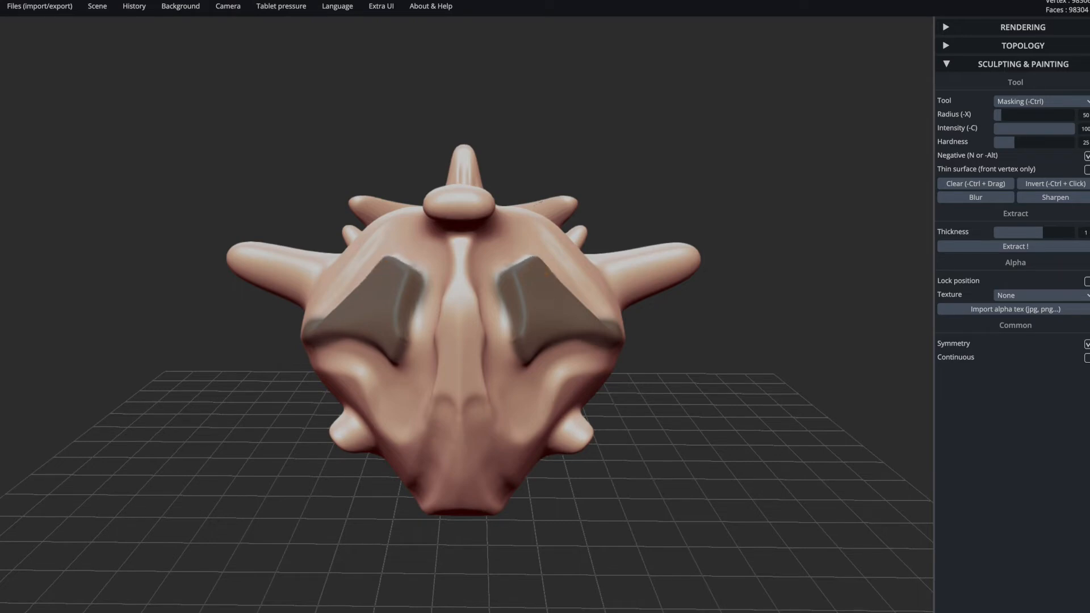
drag(741, 354, 572, 360)
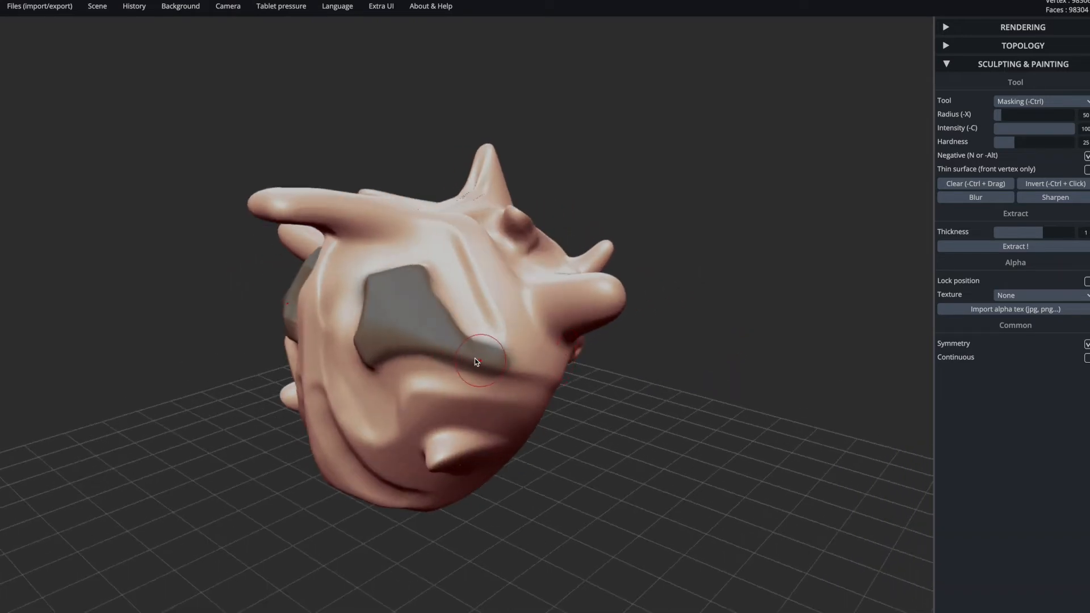
mouse_move(579, 406)
mouse_down()
mouse_move(739, 430)
mouse_move(837, 421)
mouse_move(839, 458)
mouse_move(760, 443)
mouse_up()
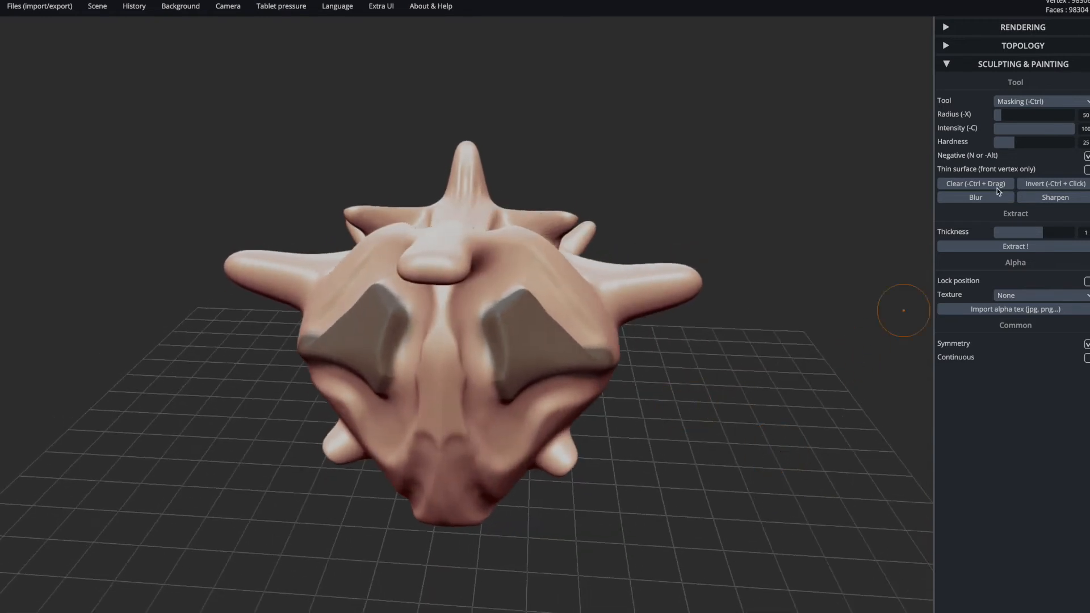
Step: Switch to the Paint tool and set the albedo colour to dark green #116149
click(1018, 107)
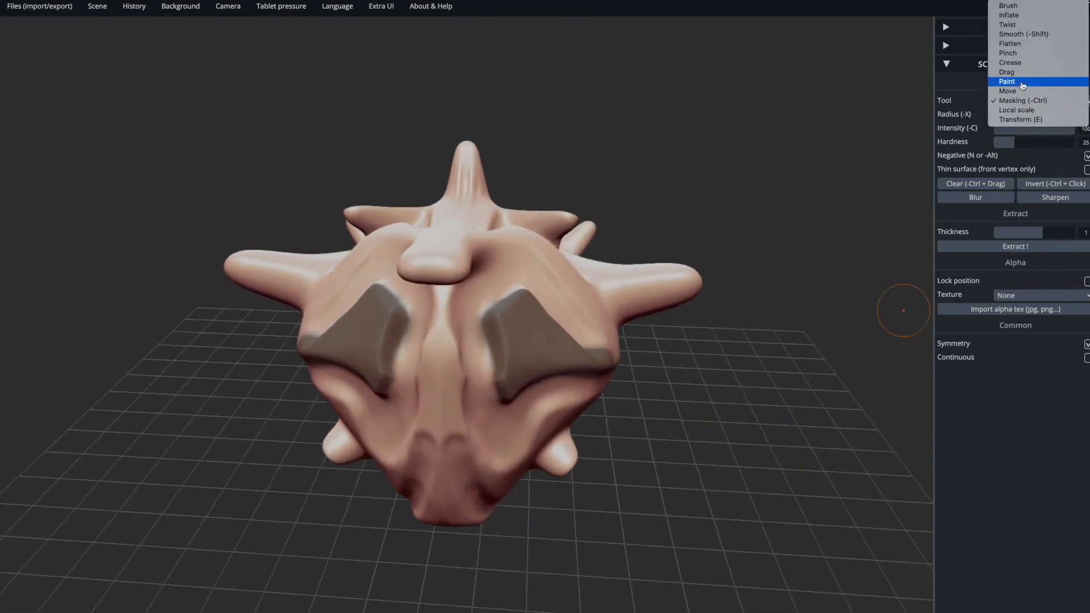
click(1031, 272)
click(1017, 219)
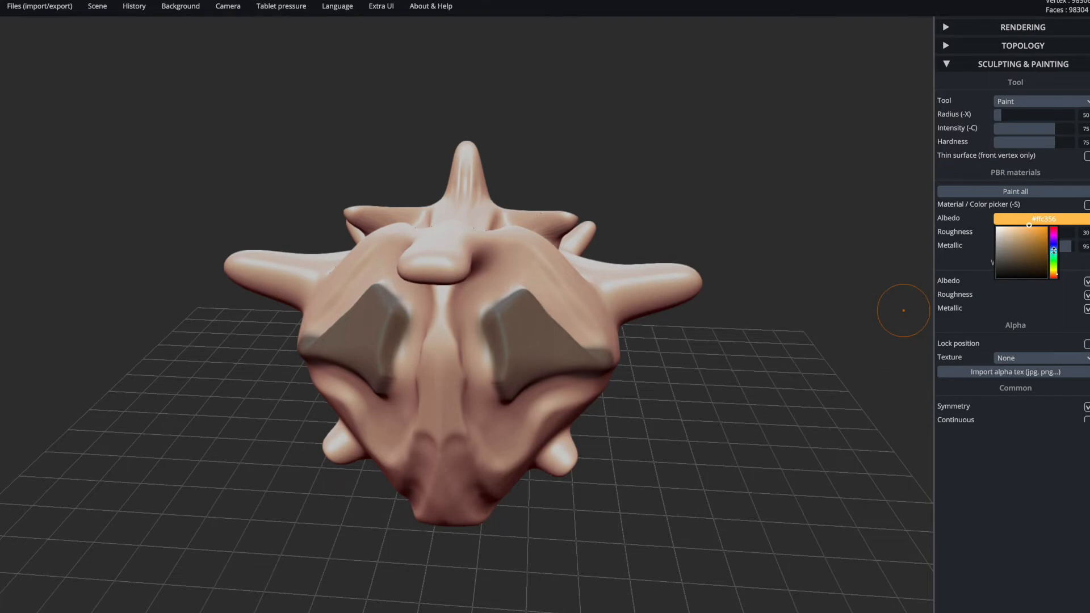
drag(1054, 274, 1057, 260)
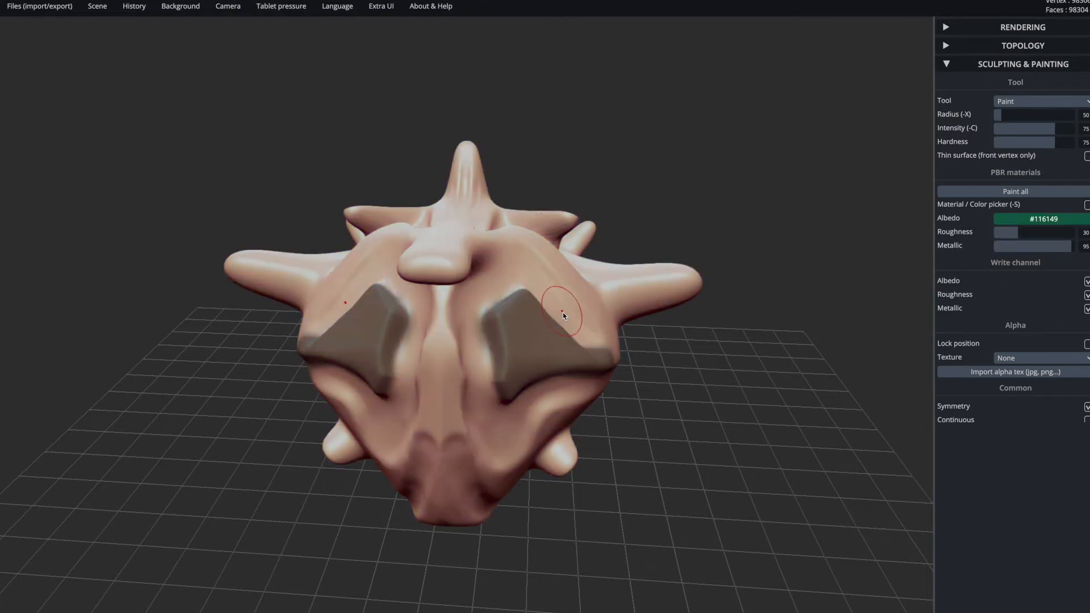
Step: Paint dark green around the masked shapes on the back of the head, redoing the stroke that extends to the outer edges
mouse_move(561, 312)
mouse_down()
mouse_move(520, 271)
mouse_move(467, 303)
mouse_move(500, 443)
mouse_move(542, 388)
mouse_move(573, 380)
mouse_up()
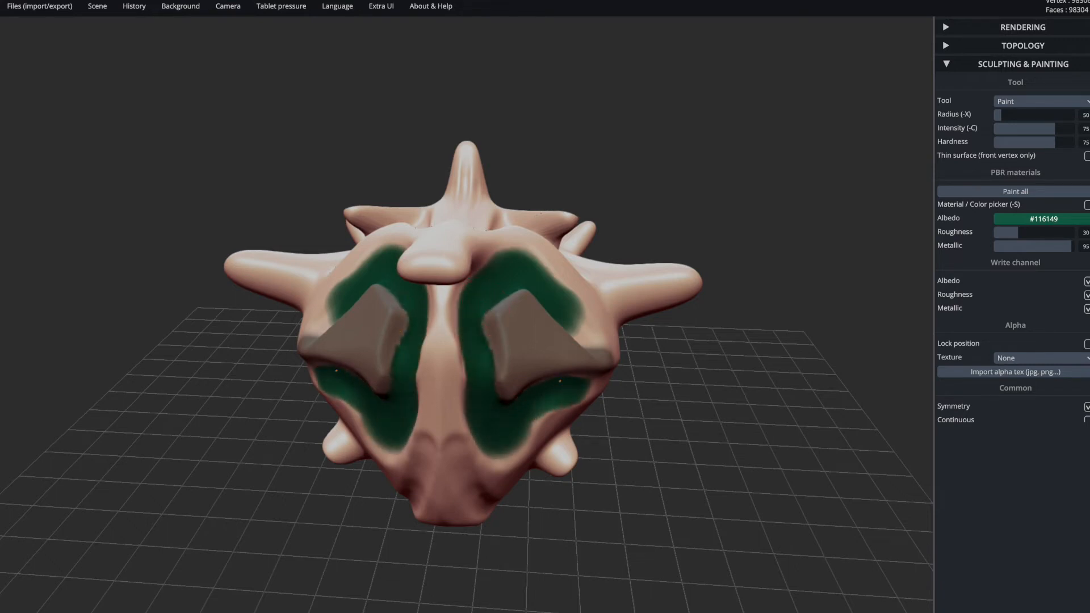
mouse_move(580, 335)
mouse_down()
mouse_move(599, 344)
mouse_move(587, 309)
mouse_move(559, 284)
mouse_move(461, 346)
mouse_move(464, 389)
mouse_move(527, 439)
mouse_move(545, 397)
mouse_move(585, 366)
mouse_up()
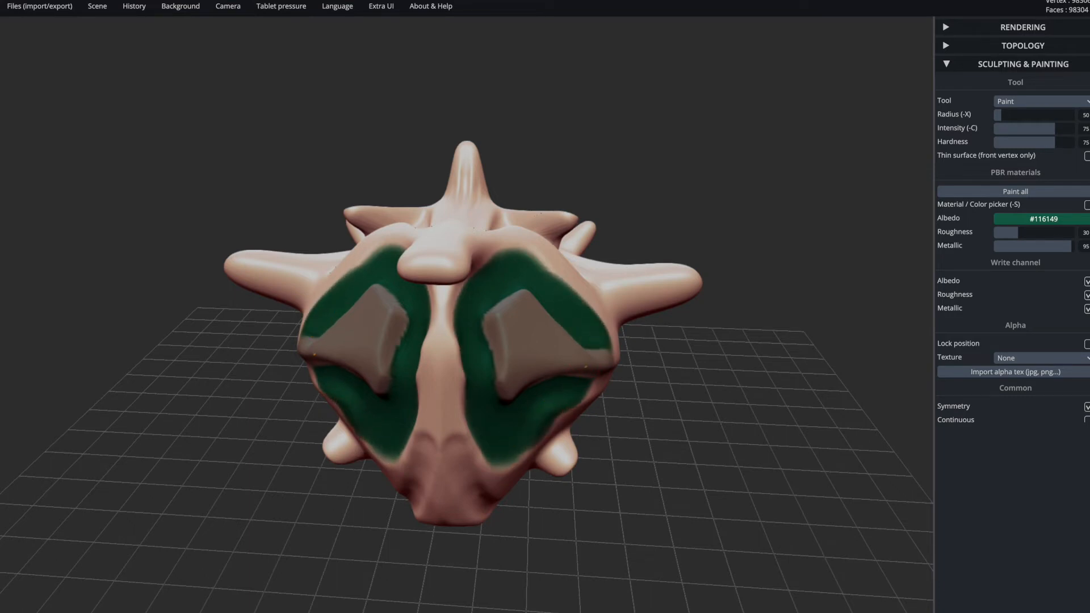
key(ctrl+z)
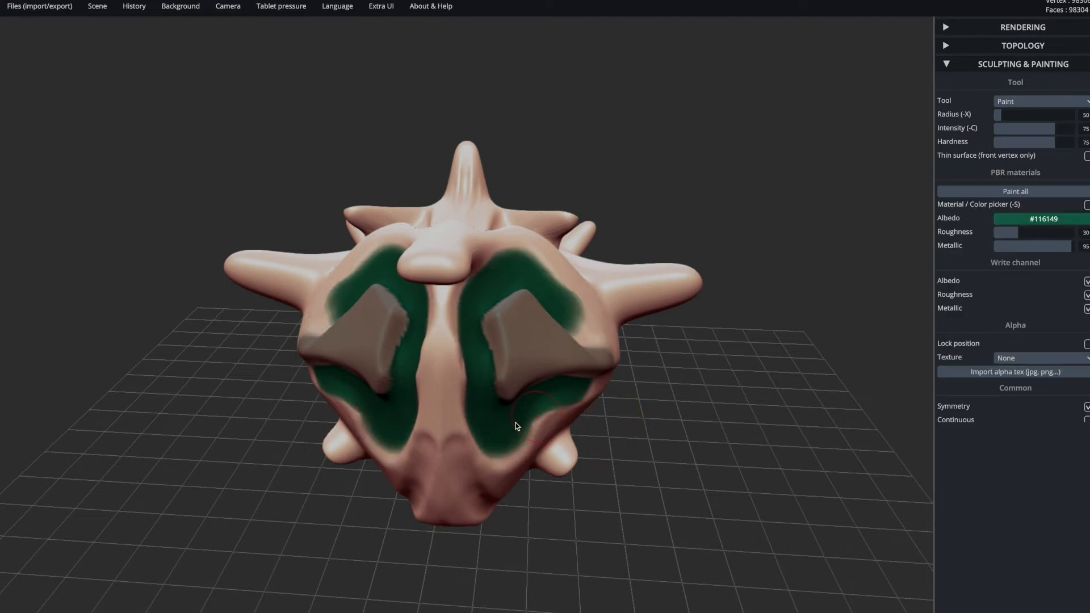
mouse_move(568, 319)
mouse_down()
mouse_move(584, 332)
mouse_move(582, 356)
mouse_move(502, 448)
mouse_up()
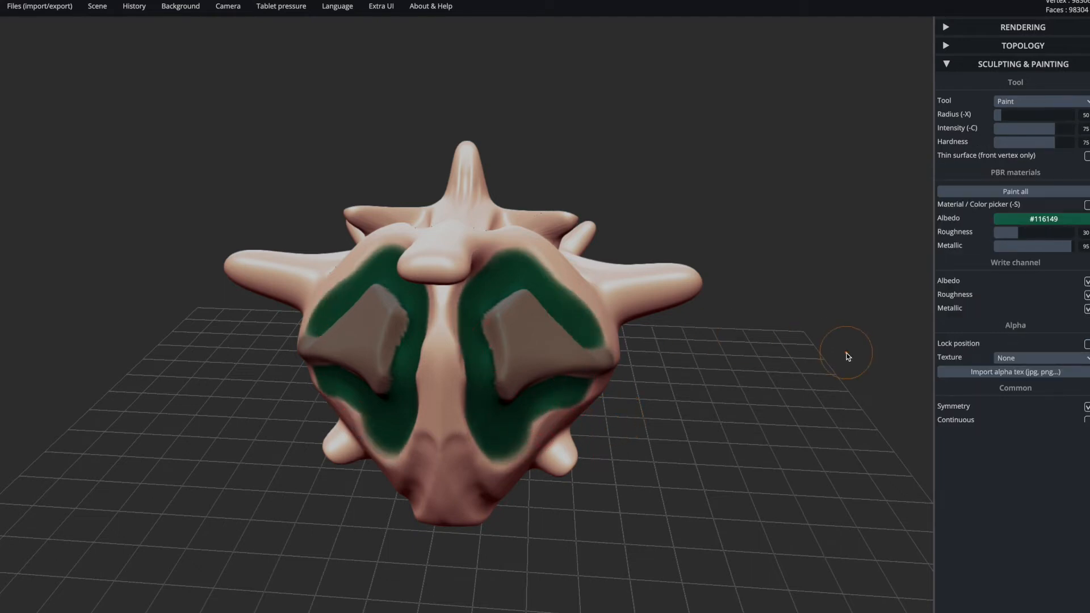
Step: Set the albedo colour to light green #63f2c7 and clear the mask from the raised shapes
click(1027, 218)
click(1014, 102)
click(1019, 119)
click(976, 185)
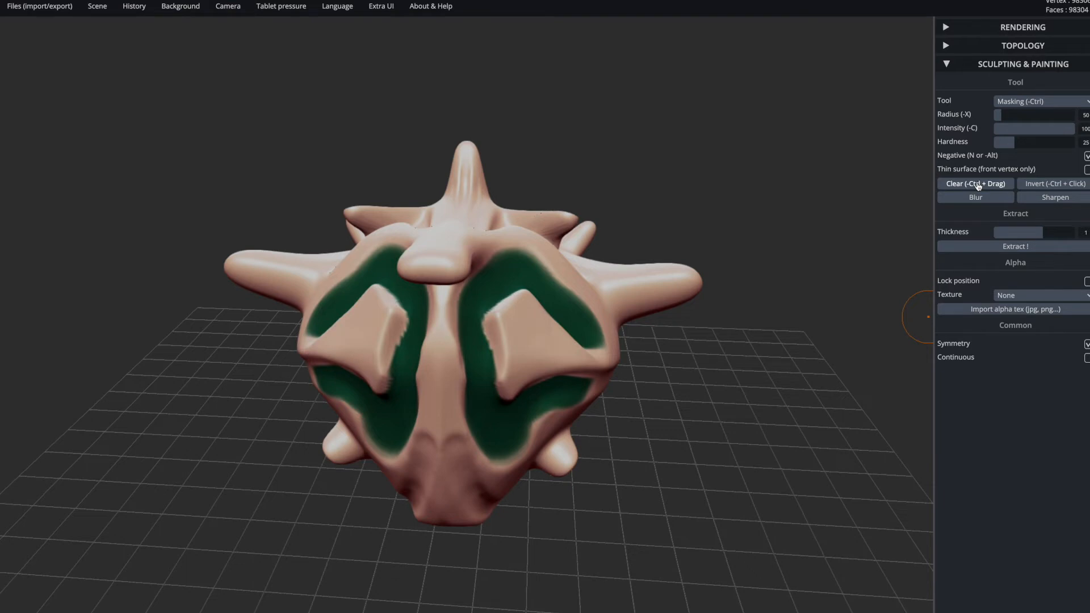
Step: Mask the dark green painted areas on the back of the head, using a masking radius of 31
drag(654, 351, 684, 334)
mouse_move(603, 318)
mouse_down()
mouse_move(533, 255)
mouse_move(607, 330)
mouse_move(598, 312)
mouse_move(492, 267)
mouse_move(499, 290)
mouse_up()
drag(726, 272, 718, 329)
click(998, 115)
mouse_move(588, 335)
mouse_down()
mouse_move(529, 328)
mouse_move(594, 372)
mouse_up()
drag(528, 318, 496, 345)
drag(720, 335, 722, 278)
mouse_move(493, 292)
mouse_down()
mouse_move(493, 312)
mouse_move(543, 406)
mouse_move(590, 368)
mouse_up()
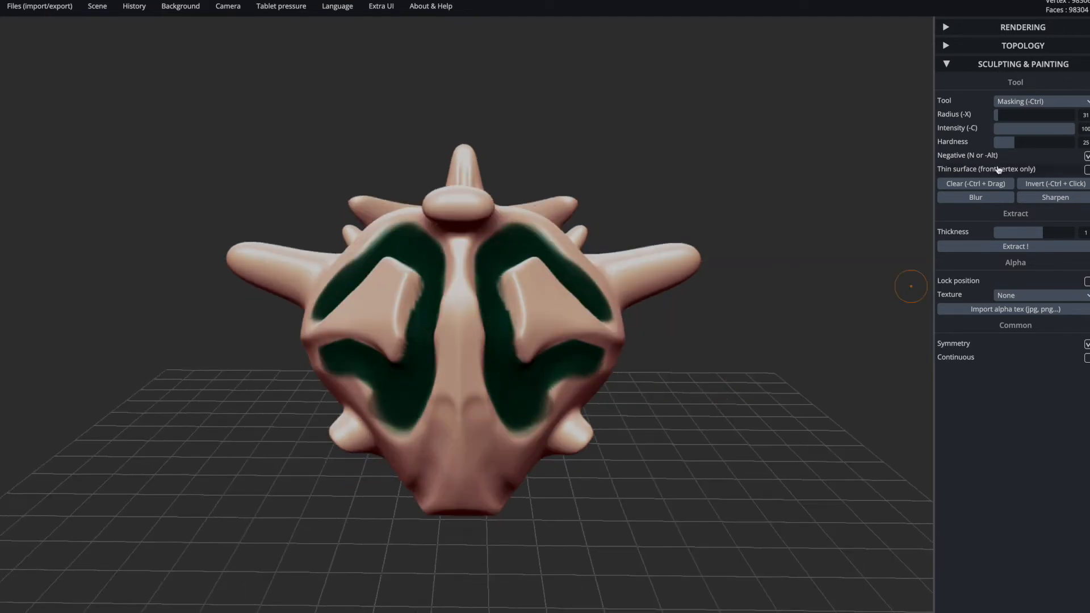
Step: Try filling the whole unmasked head with light green #63f2c7 using Paint all
click(1041, 101)
click(1016, 81)
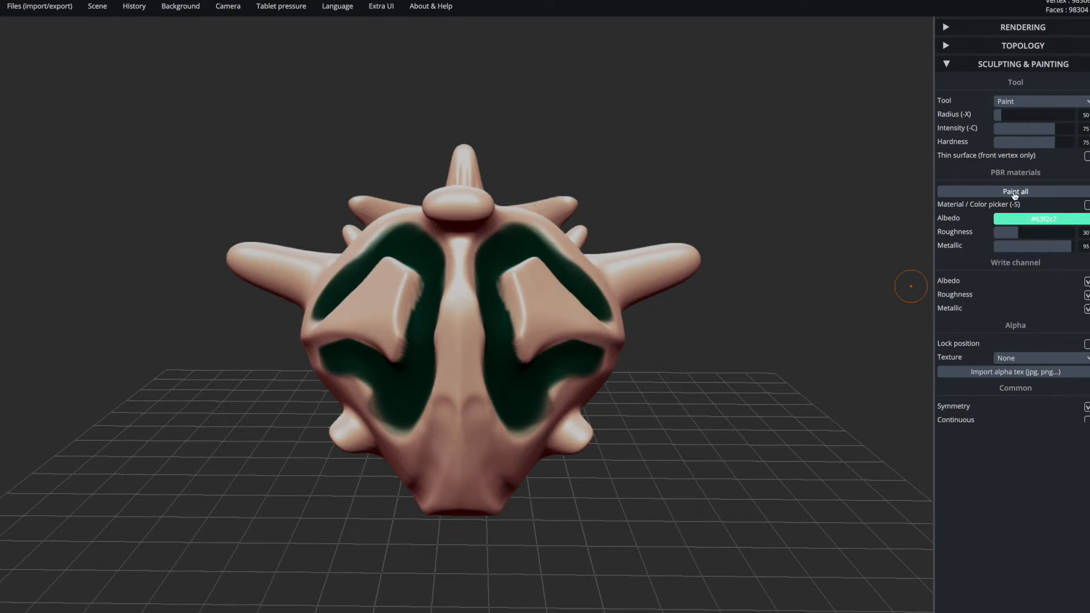
click(1014, 193)
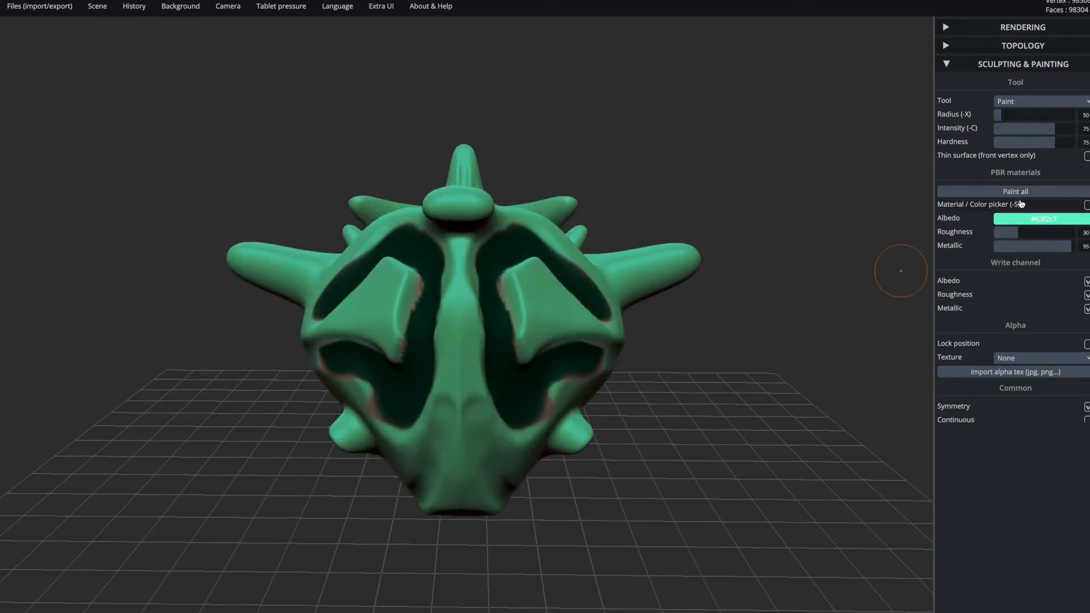
Step: Clear the mask from the dark green areas and examine the filled head from the side and back
click(1027, 101)
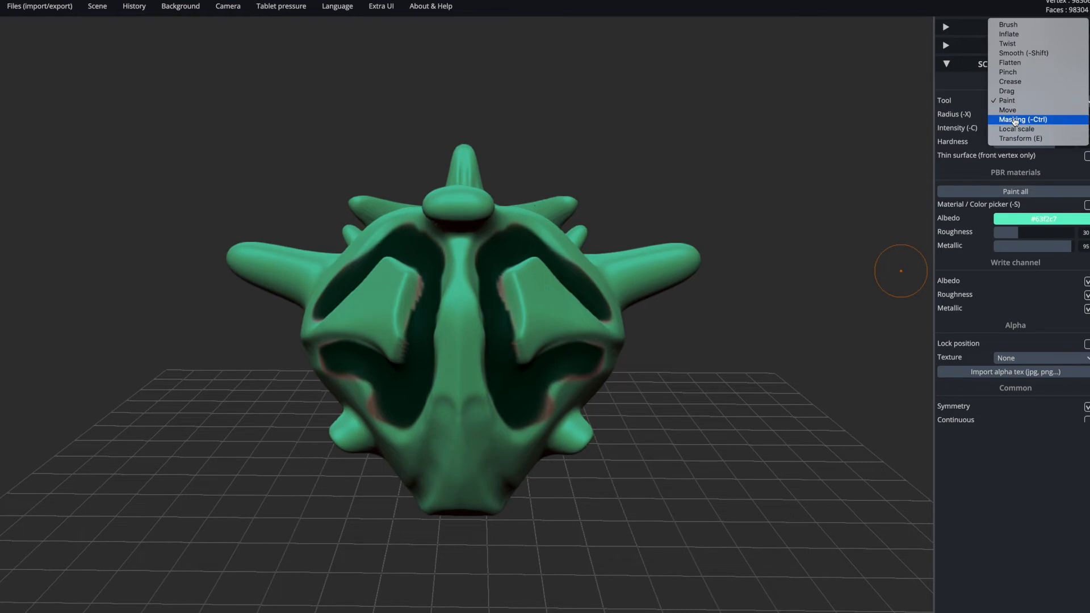
click(1024, 120)
click(989, 187)
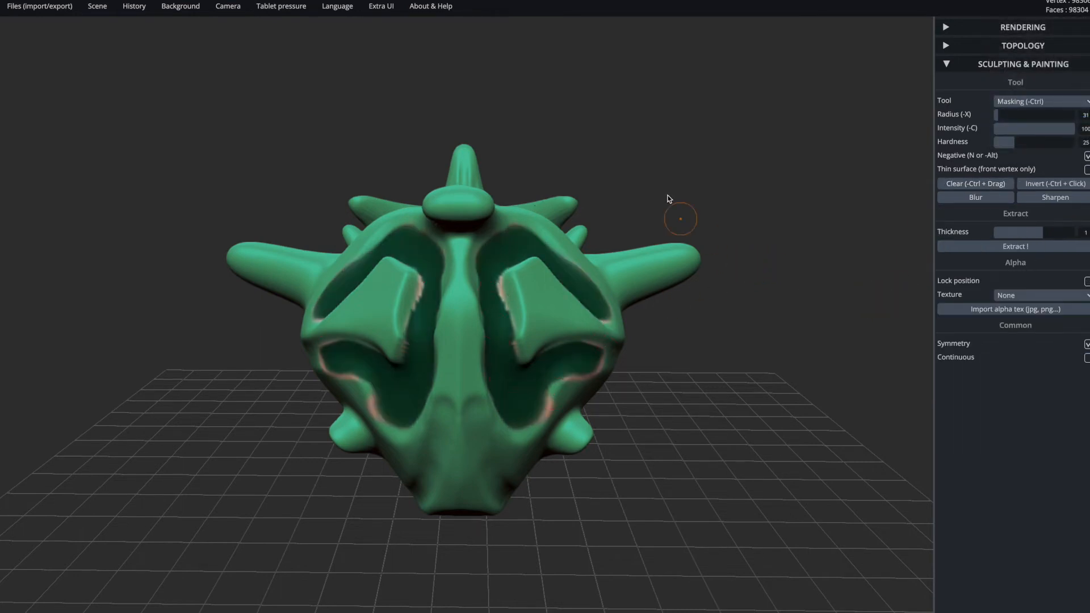
drag(535, 140, 764, 158)
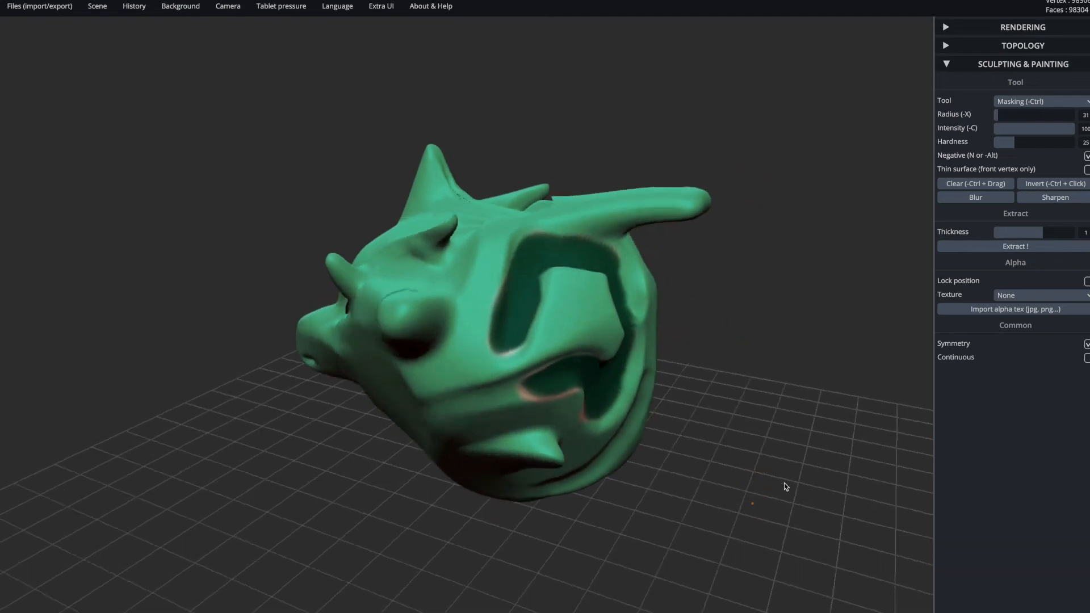
drag(865, 459, 581, 373)
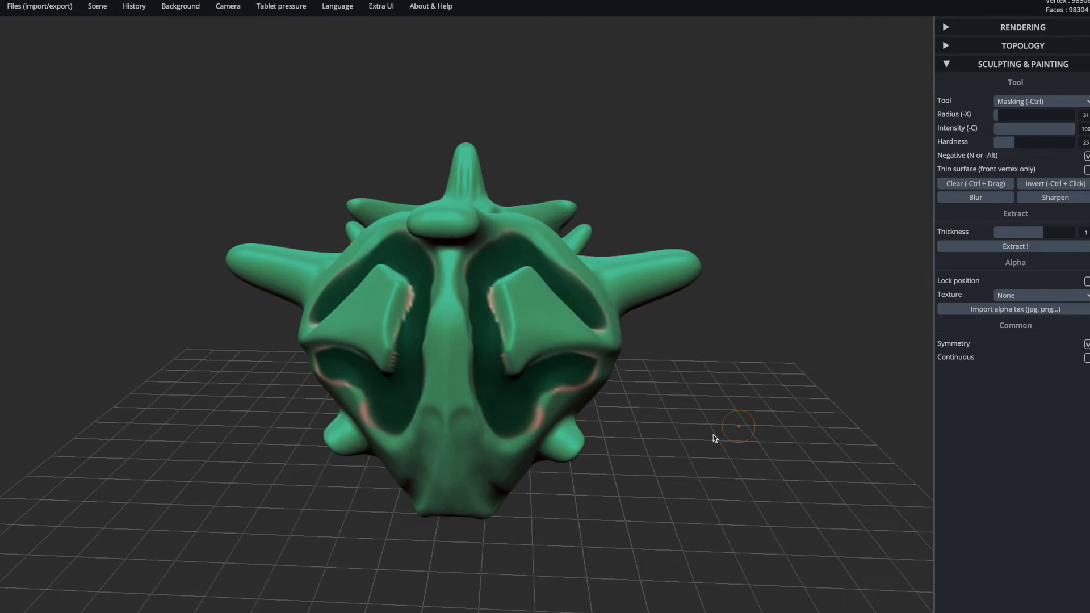
Step: Undo the mask clearing and the light green fill of the head
drag(737, 428, 897, 409)
click(790, 400)
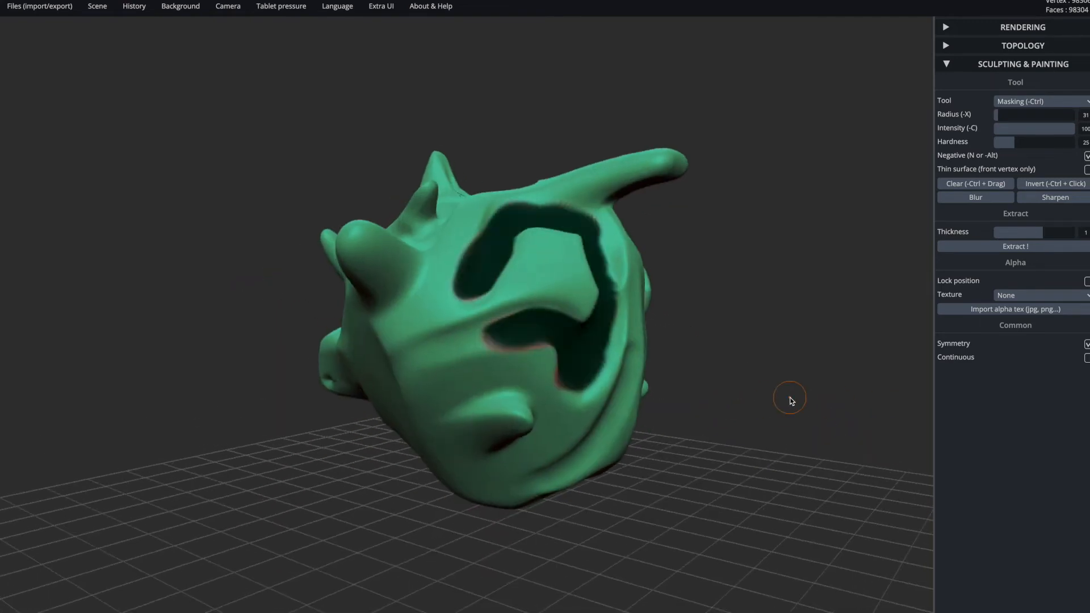
ctrl+click(789, 399)
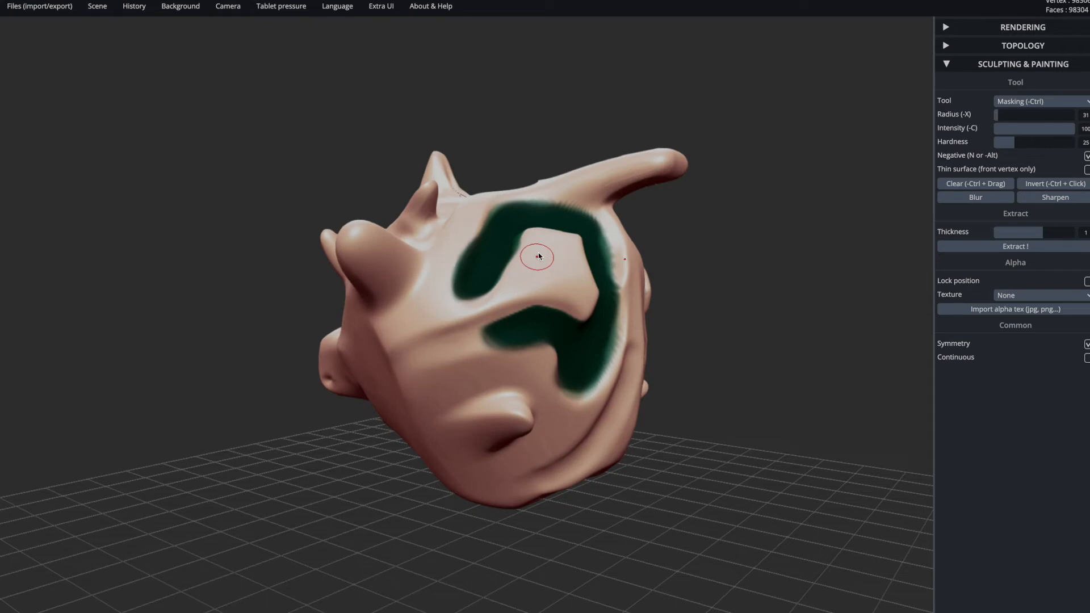
Step: Paint the raised shape and the adjoining side of the head light green with the Paint tool
click(1027, 101)
click(1019, 86)
mouse_move(536, 247)
mouse_down()
mouse_move(542, 262)
mouse_move(514, 278)
mouse_move(555, 243)
mouse_move(564, 304)
mouse_move(590, 301)
mouse_move(508, 302)
mouse_move(464, 332)
mouse_move(422, 318)
mouse_move(426, 267)
mouse_move(397, 358)
mouse_move(420, 372)
mouse_up()
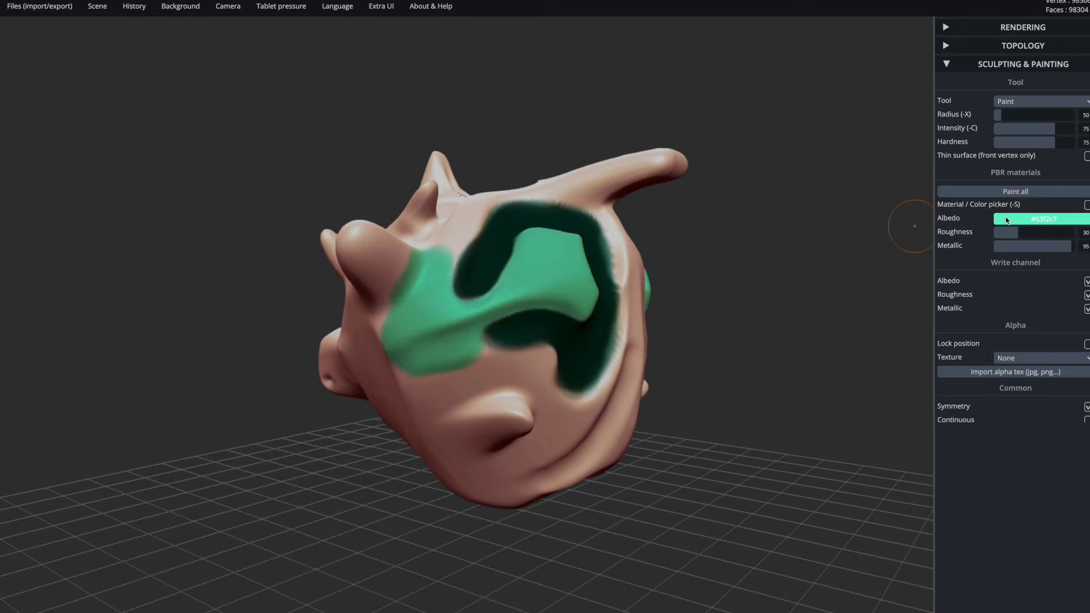
Step: Set the albedo colour to #32b38c and paint a darker stroke along the lower part of the light green area
click(1025, 219)
click(1034, 246)
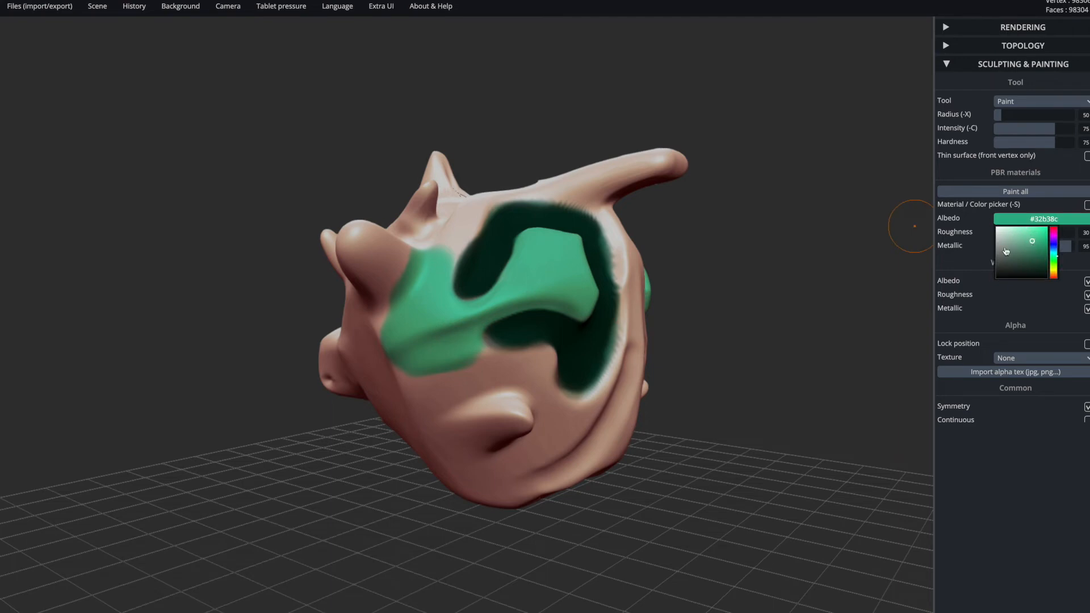
mouse_move(505, 304)
mouse_down()
mouse_move(528, 278)
mouse_move(435, 320)
mouse_move(408, 318)
mouse_up()
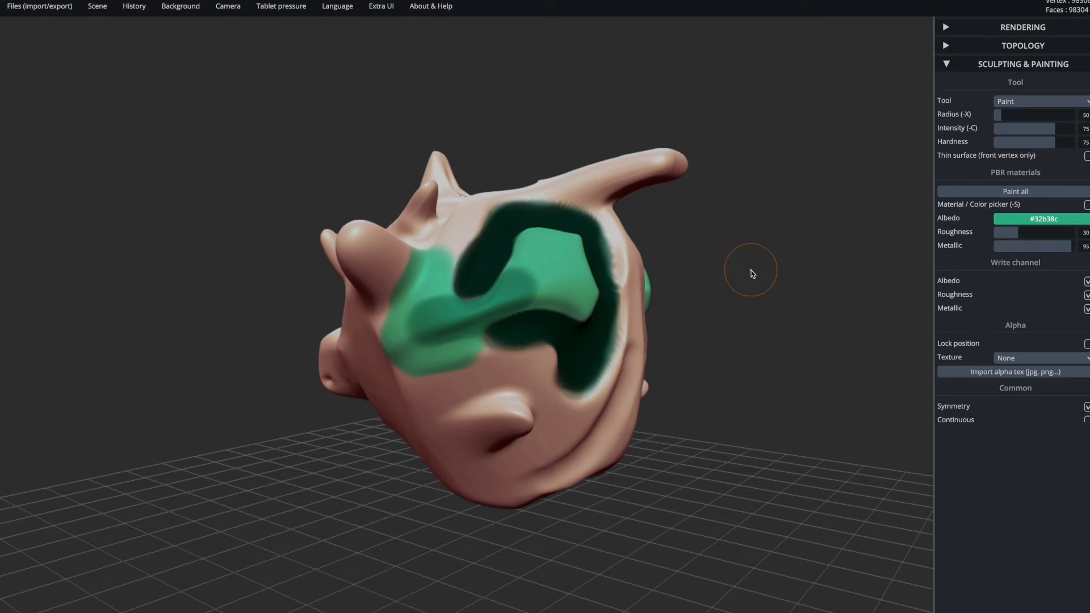
Step: Set the paint radius to 21, intensity to 11 and hardness to 5, and blend the darker green stroke into the raised shape
drag(1002, 115, 995, 115)
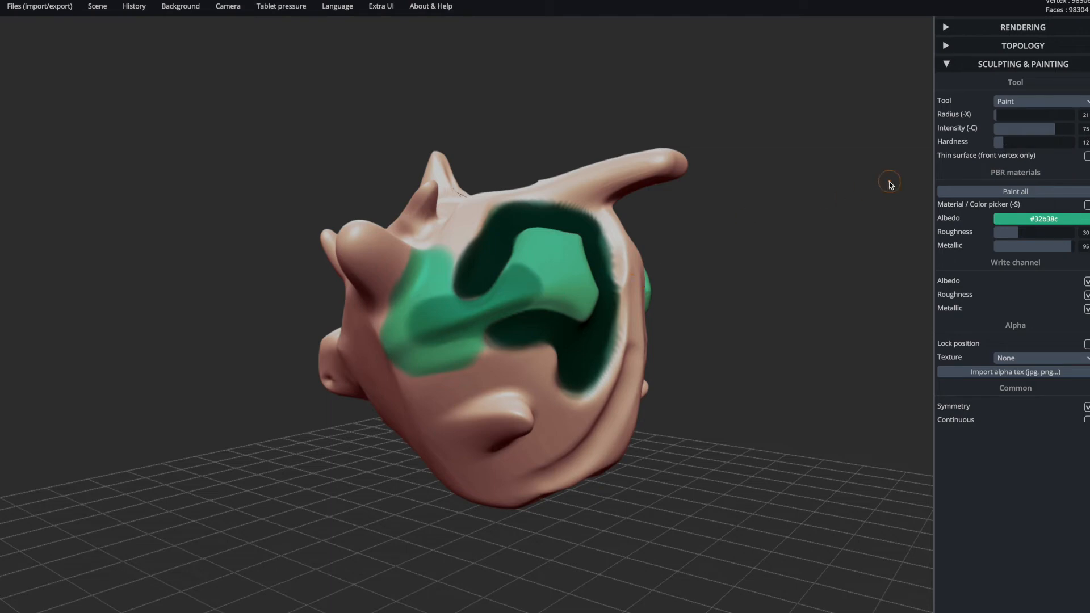
drag(1056, 129, 994, 129)
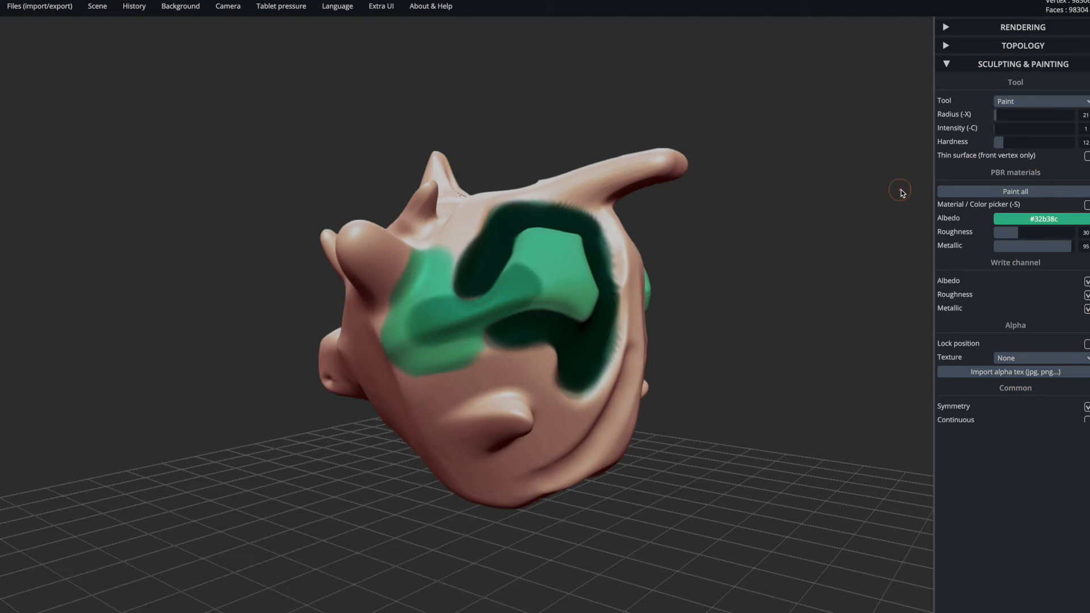
drag(998, 125, 1000, 125)
drag(996, 128, 1008, 128)
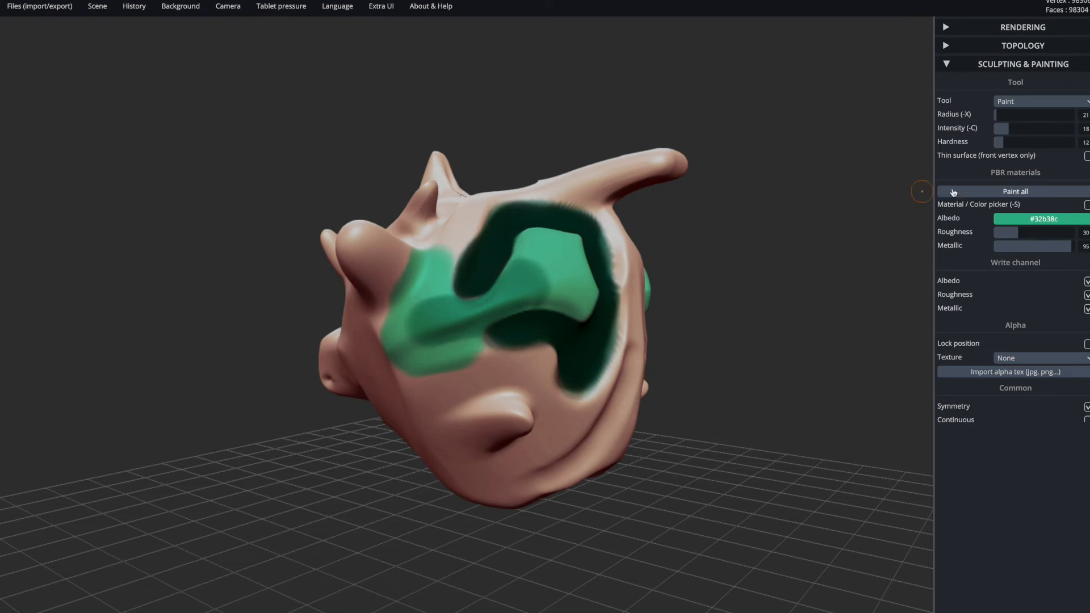
drag(1004, 141, 996, 141)
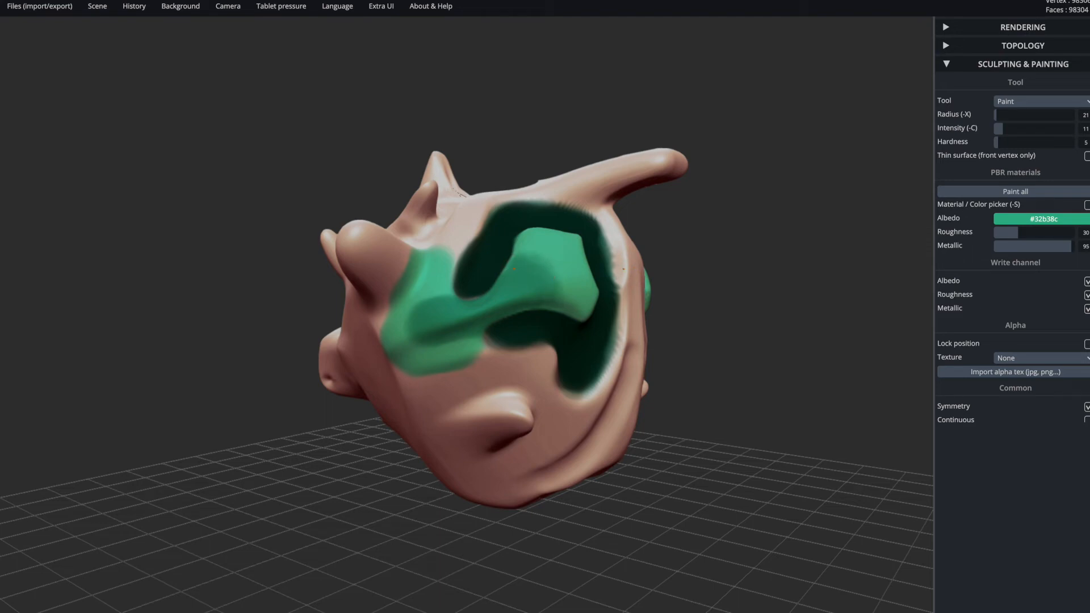
mouse_move(524, 251)
mouse_down()
mouse_move(557, 277)
mouse_move(531, 252)
mouse_up()
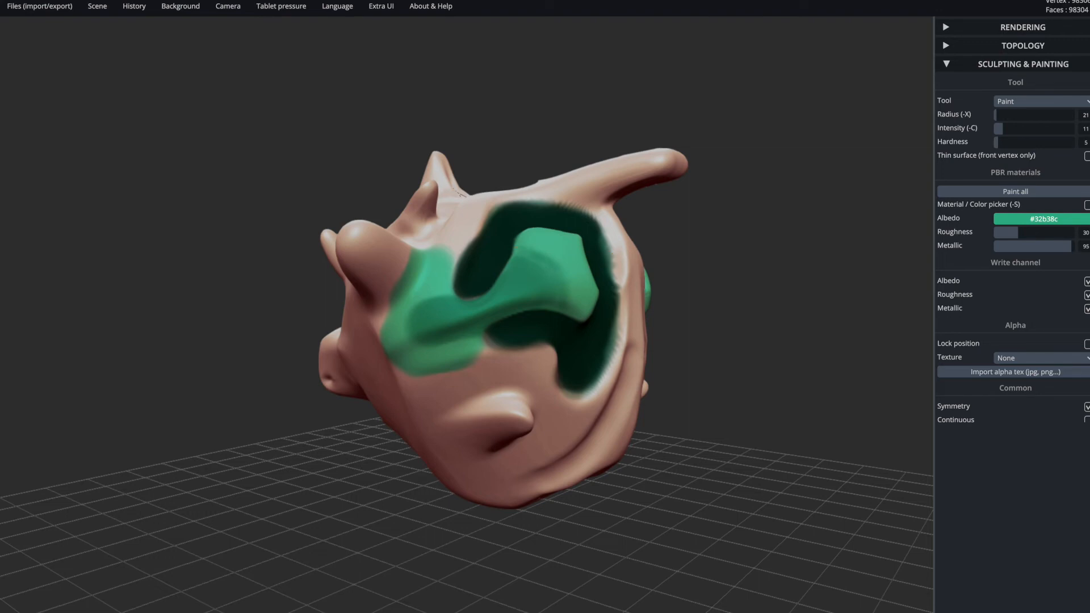
Step: Set the albedo colour to #dbd76d and paint a yellow stroke across the light green area into the raised shape
click(998, 219)
click(1032, 250)
key(ctrl+z)
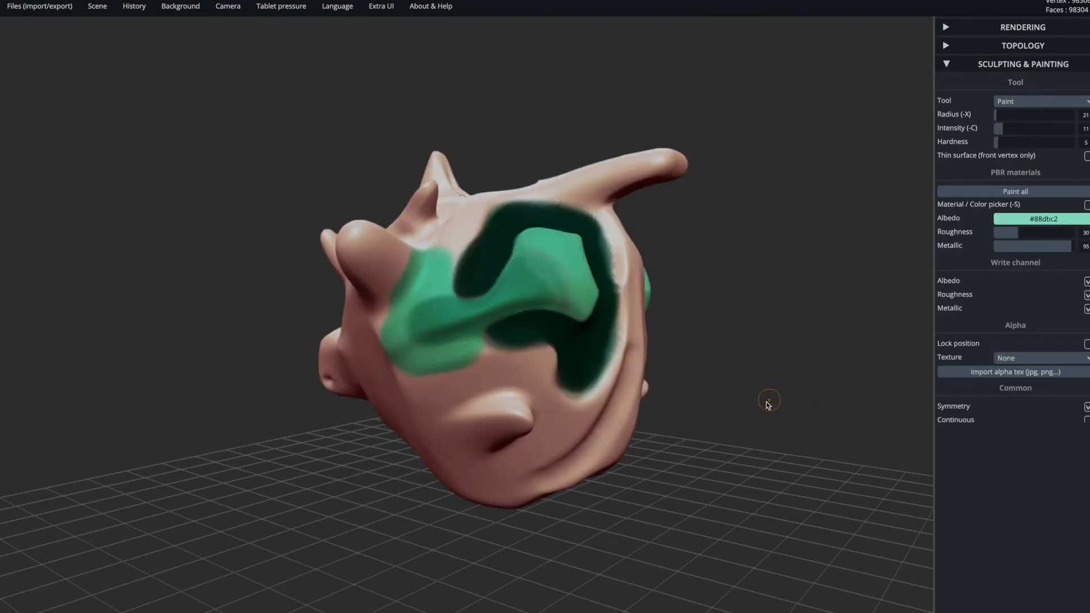
drag(769, 402, 795, 346)
click(1021, 219)
click(1004, 232)
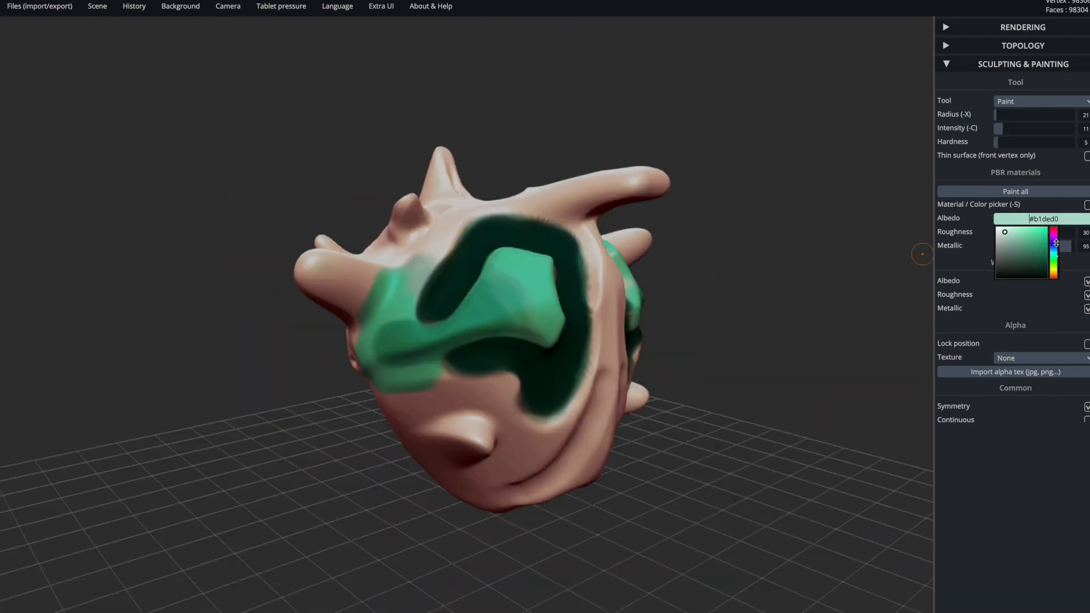
click(1054, 270)
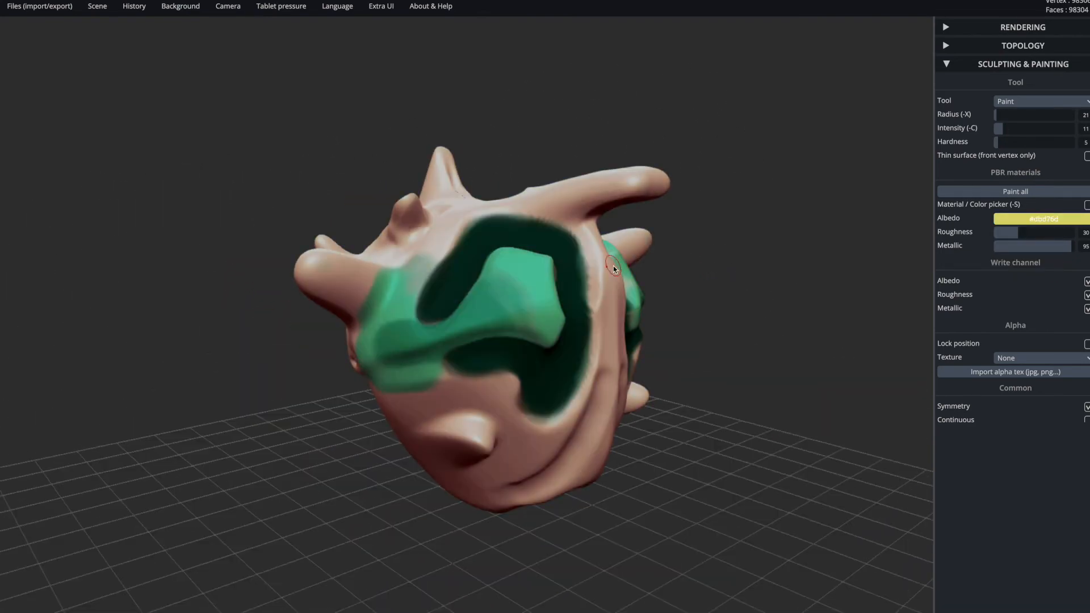
mouse_move(388, 350)
mouse_down()
mouse_move(502, 315)
mouse_move(464, 324)
mouse_move(507, 294)
mouse_up()
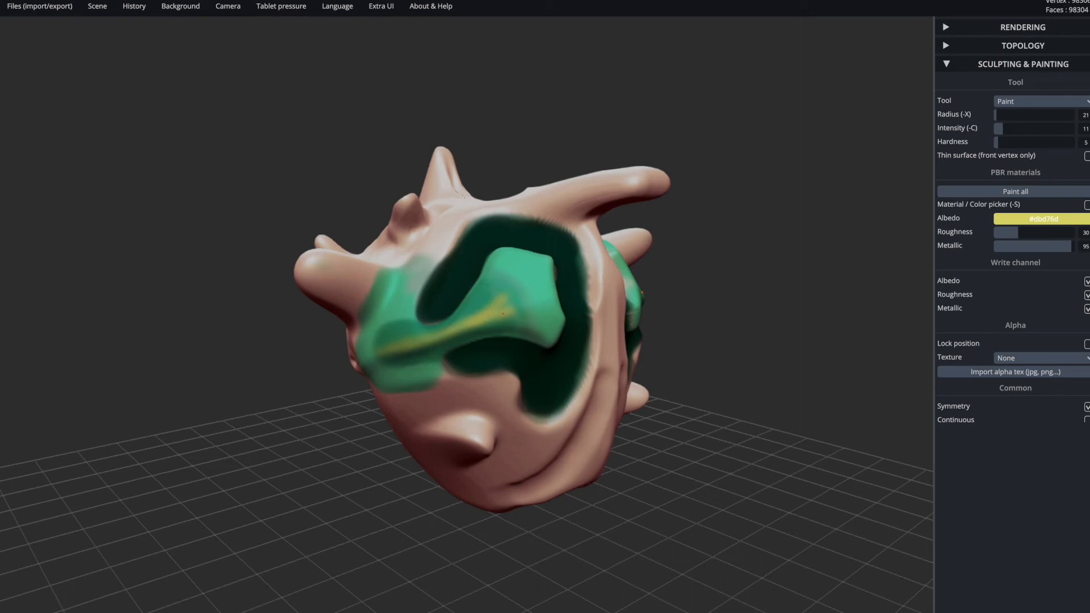
Step: Set the albedo colour to #6ddb86 and paint the rear face of the raised shape light green, undoing the last stroke
drag(637, 441, 797, 333)
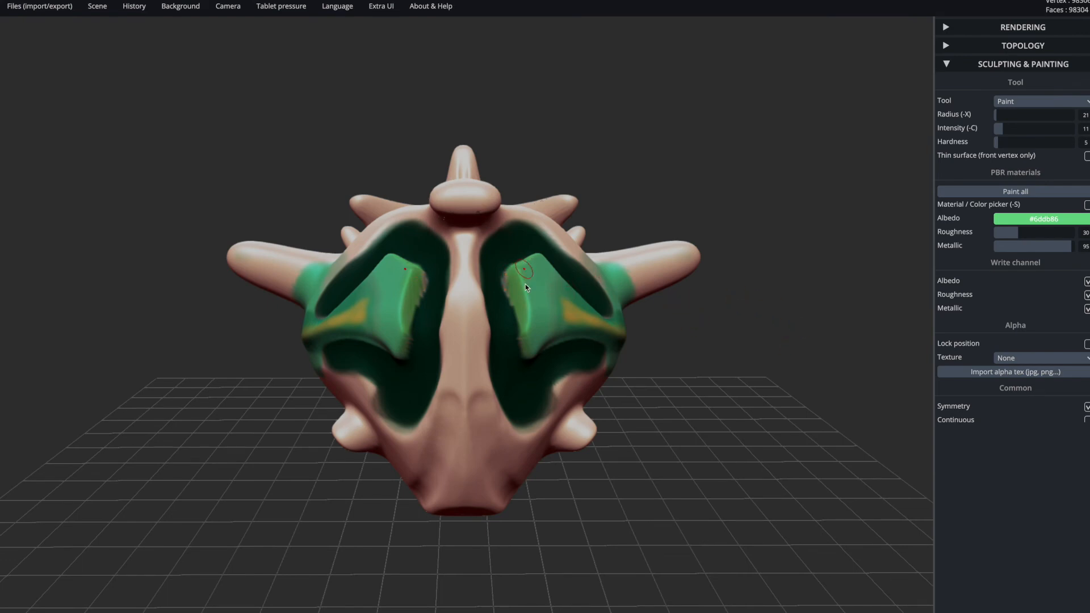
key(ctrl+z)
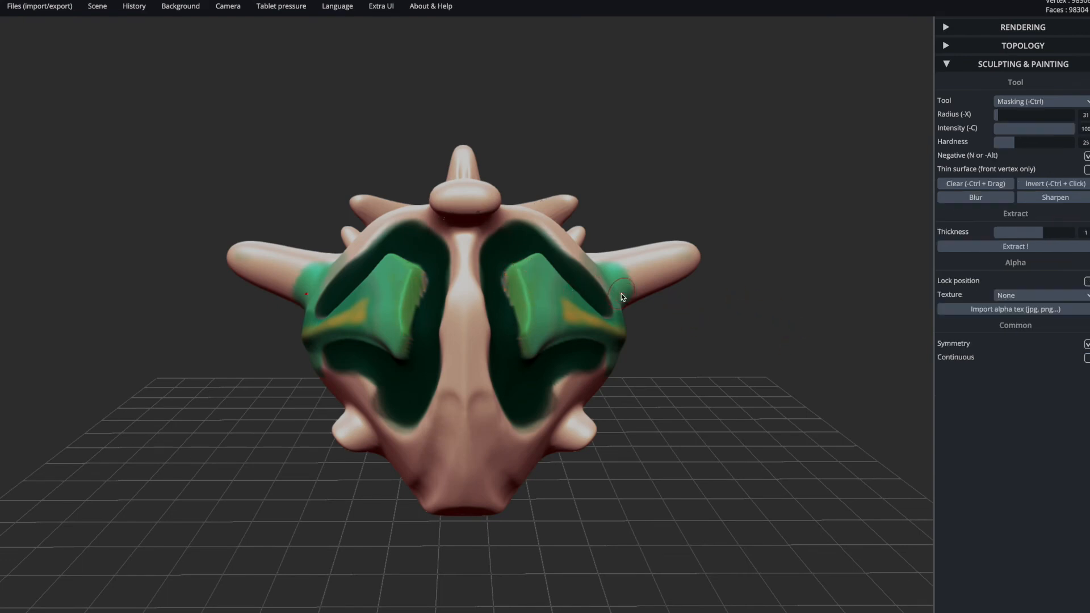
key(ctrl)
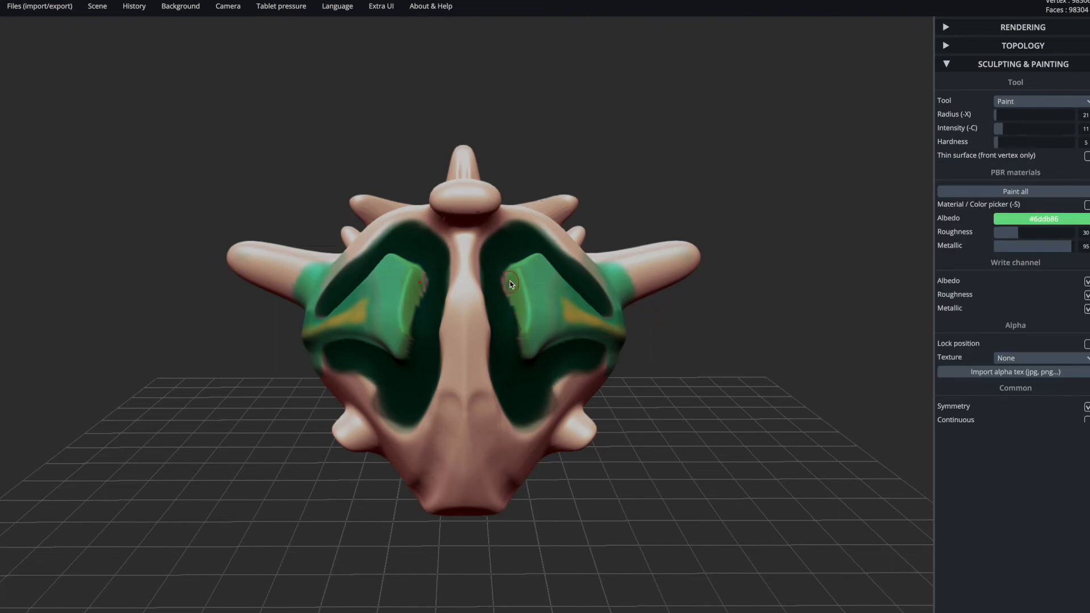
mouse_move(779, 319)
mouse_down()
mouse_move(785, 416)
mouse_move(762, 350)
mouse_move(769, 311)
mouse_up()
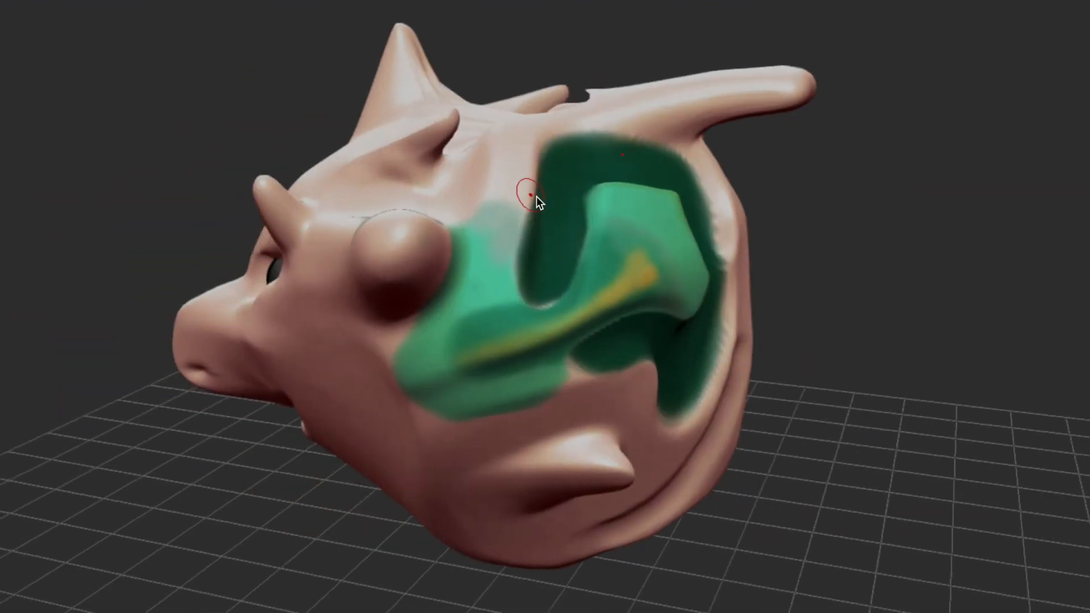
Step: Set the albedo colour to #2dba4c, intensity to 34 and hardness to 58, and dab green spots on the head behind the side horn
click(514, 192)
click(512, 137)
click(488, 219)
click(502, 197)
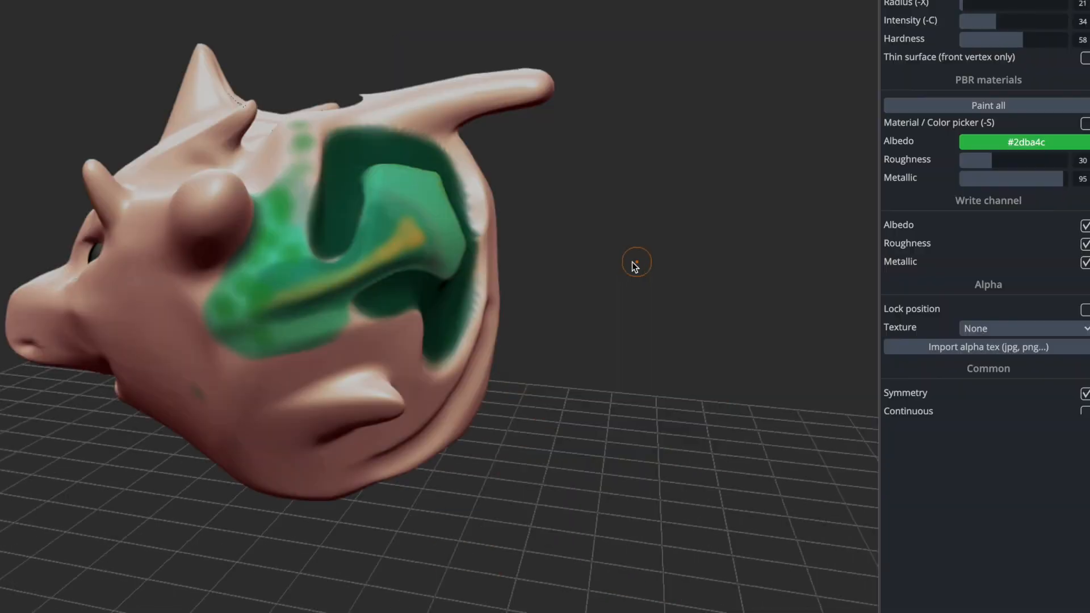
drag(632, 263, 744, 254)
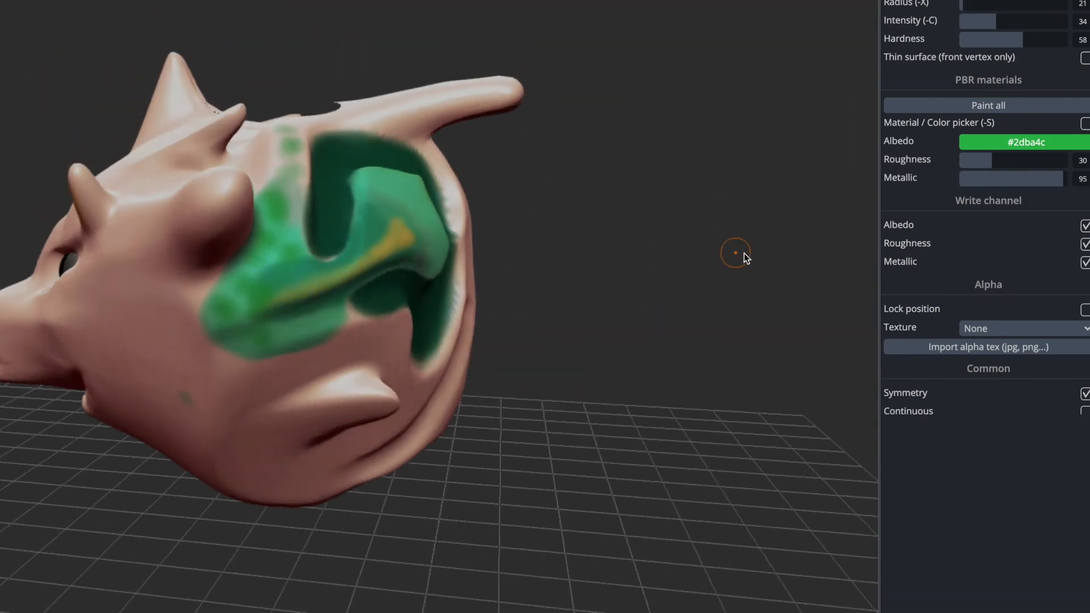
Step: Choose the Skin alpha texture, set the radius to 105, and paint a patterned patch below the green area
click(999, 328)
click(997, 354)
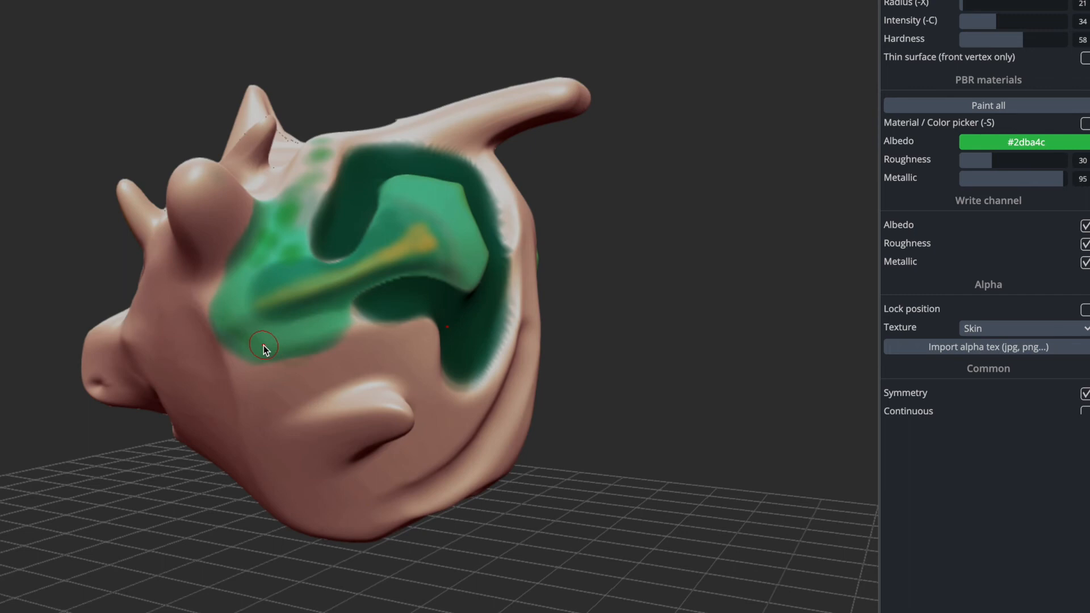
drag(964, 3, 981, 3)
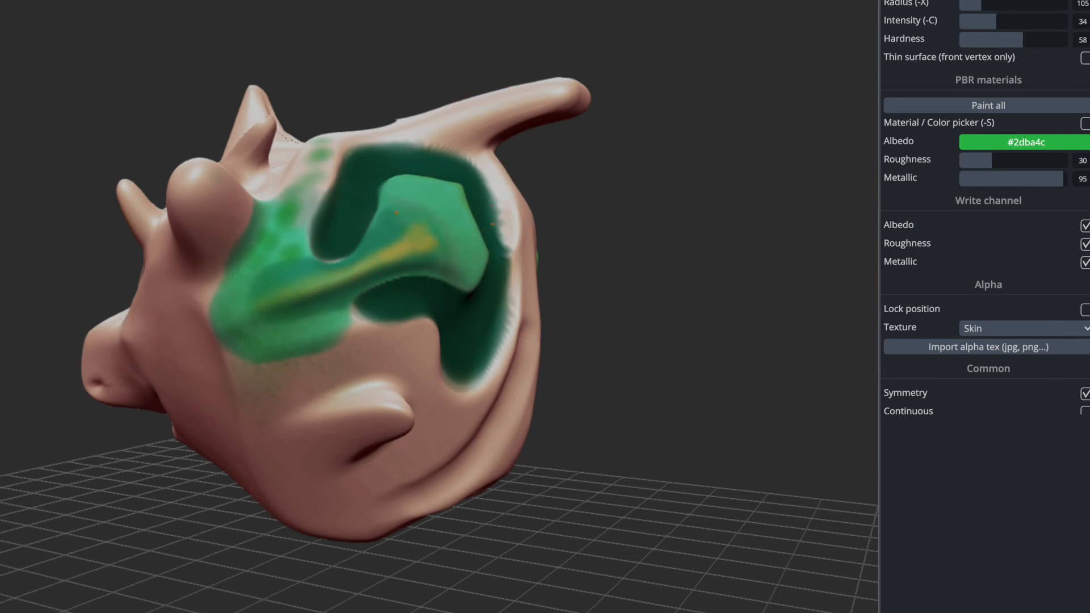
drag(789, 335, 854, 393)
Step: Switch the alpha texture to Square, set the radius to 37, and paint the lower side of the head and the small lower spike green
click(976, 328)
click(981, 316)
mouse_move(270, 339)
mouse_down()
mouse_move(284, 343)
mouse_move(227, 318)
mouse_move(318, 392)
mouse_move(380, 420)
mouse_move(373, 434)
mouse_up()
mouse_move(630, 437)
mouse_down()
mouse_move(605, 505)
mouse_move(443, 383)
mouse_up()
mouse_move(361, 354)
mouse_down()
mouse_move(398, 369)
mouse_move(335, 323)
mouse_move(442, 431)
mouse_up()
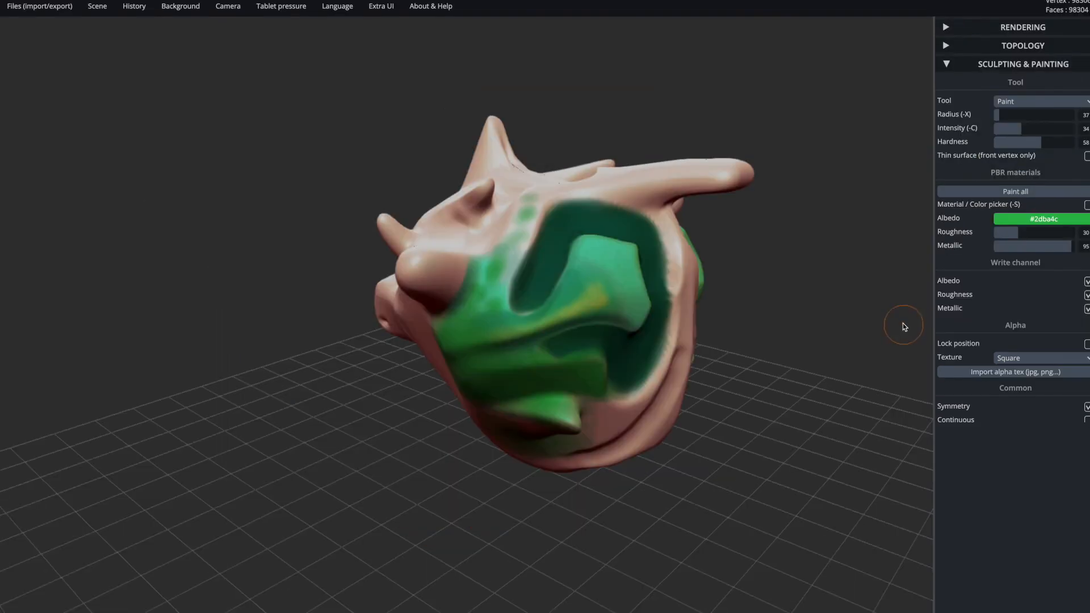
Step: Set the albedo colour to #a6ba2d and paint a yellow-green stripe across the green lower side, redoing the first attempt
click(1036, 219)
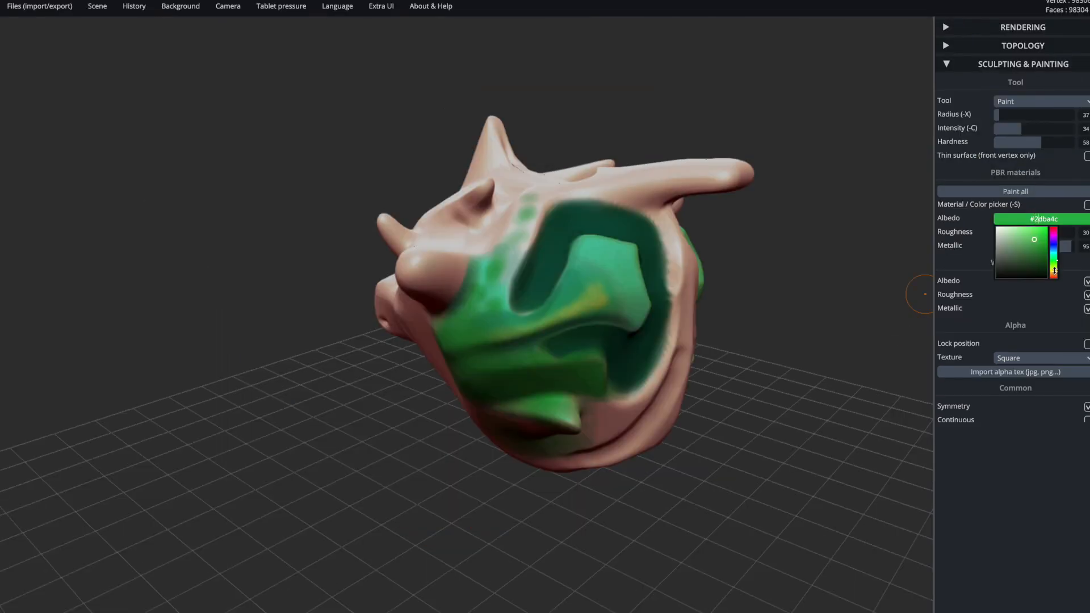
click(1053, 270)
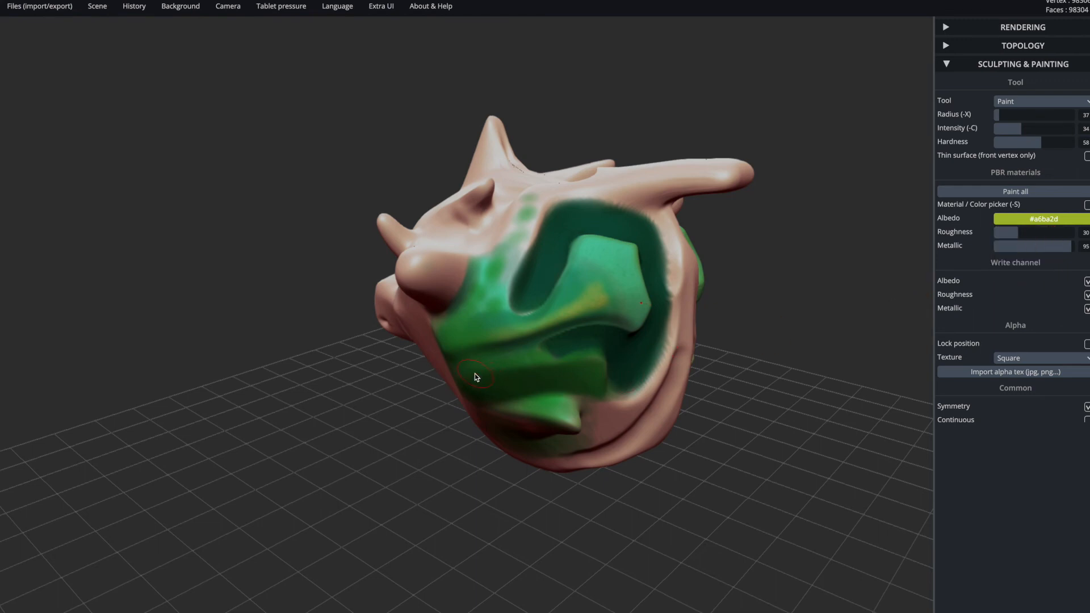
drag(474, 373, 618, 364)
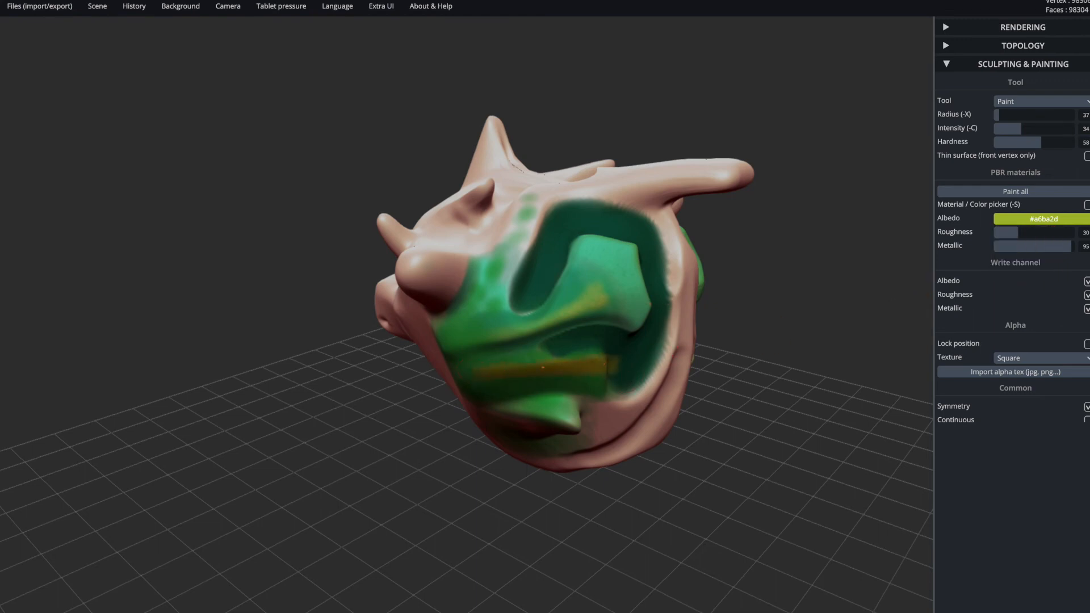
key(ctrl+z)
drag(509, 366, 578, 361)
mouse_move(706, 463)
mouse_down()
mouse_move(827, 445)
mouse_move(689, 516)
mouse_move(527, 427)
mouse_up()
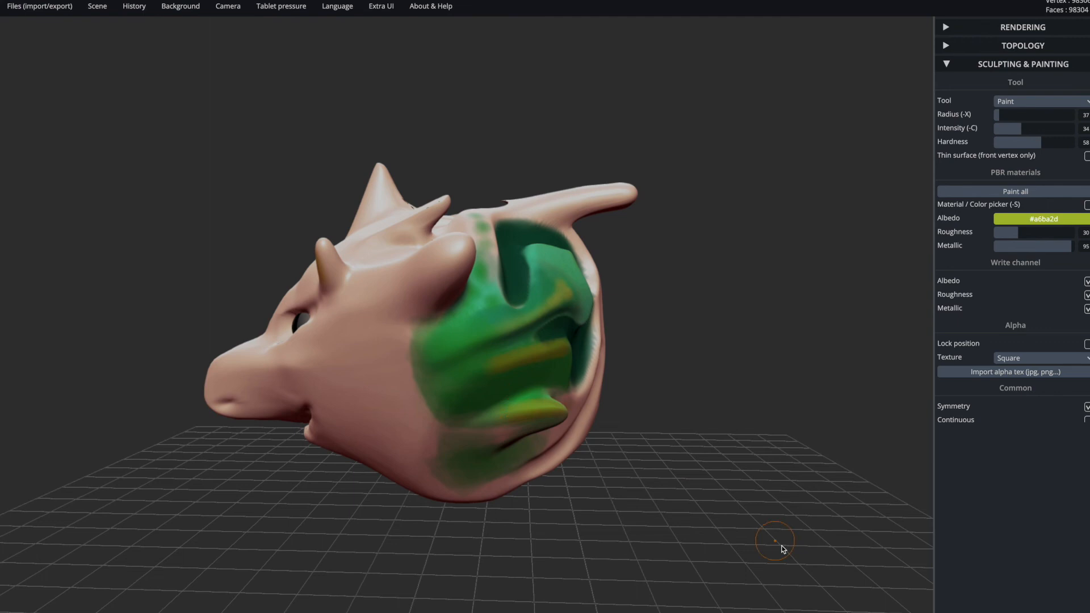
Step: Undo the strong spike stroke, set the intensity to 13, and softly paint the lower spike and the green side yellow-green
key(ctrl+z)
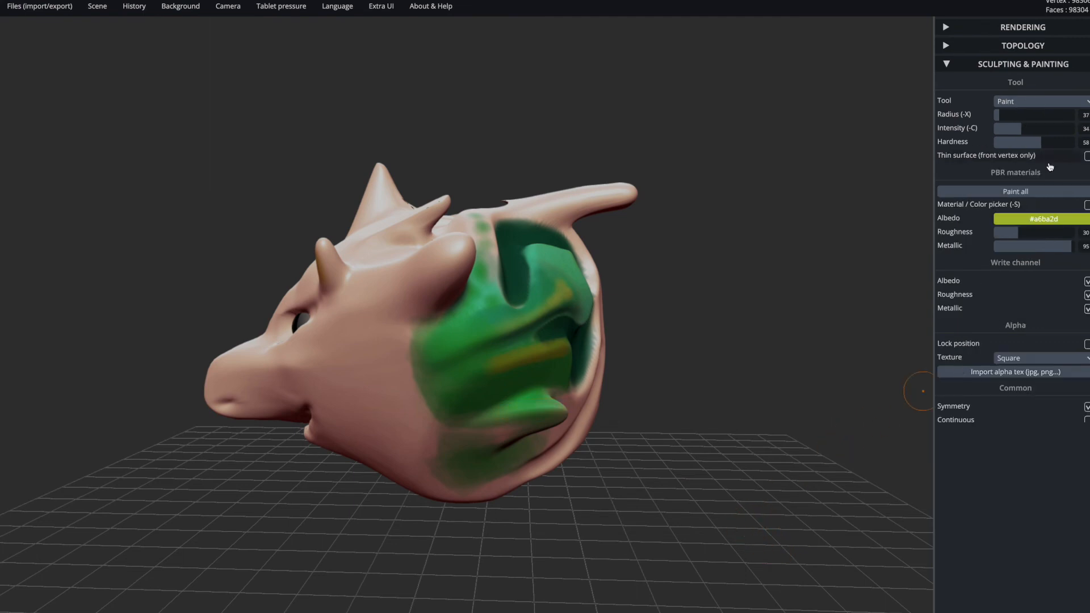
drag(1024, 134, 1005, 131)
mouse_move(705, 406)
mouse_down()
mouse_move(664, 421)
mouse_move(639, 363)
mouse_move(739, 329)
mouse_move(447, 457)
mouse_move(459, 377)
mouse_move(859, 486)
mouse_move(705, 505)
mouse_move(747, 501)
mouse_up()
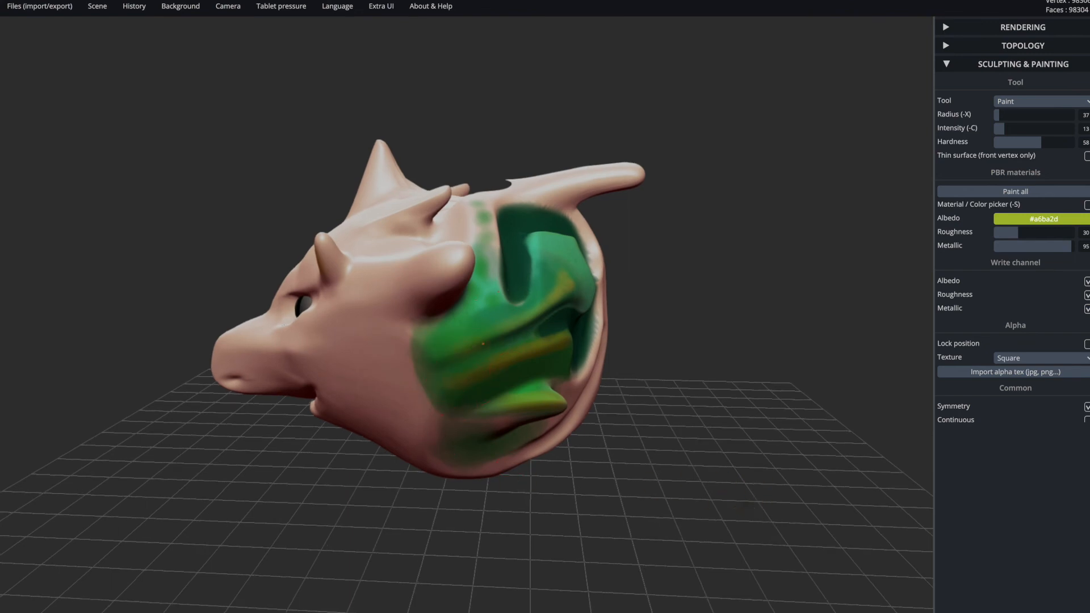
mouse_move(649, 348)
mouse_down()
mouse_move(804, 390)
mouse_move(504, 429)
mouse_move(530, 294)
mouse_move(463, 333)
mouse_move(488, 360)
mouse_up()
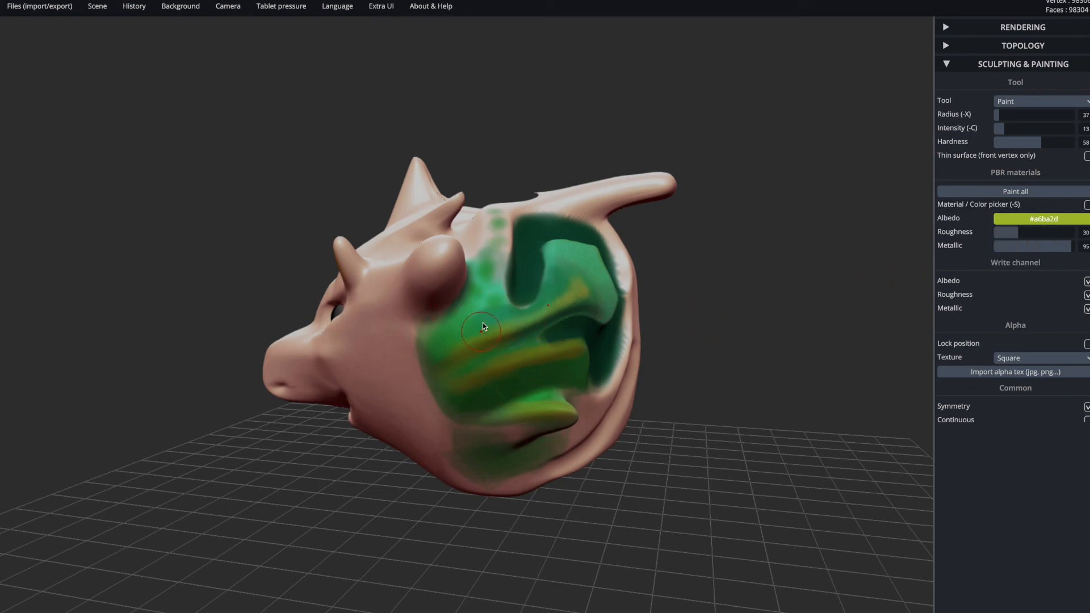
Step: Set the albedo colour to #b72dba and intensity to 48, and paint the side horn's tip and the strip behind the dark green area magenta
mouse_move(1054, 222)
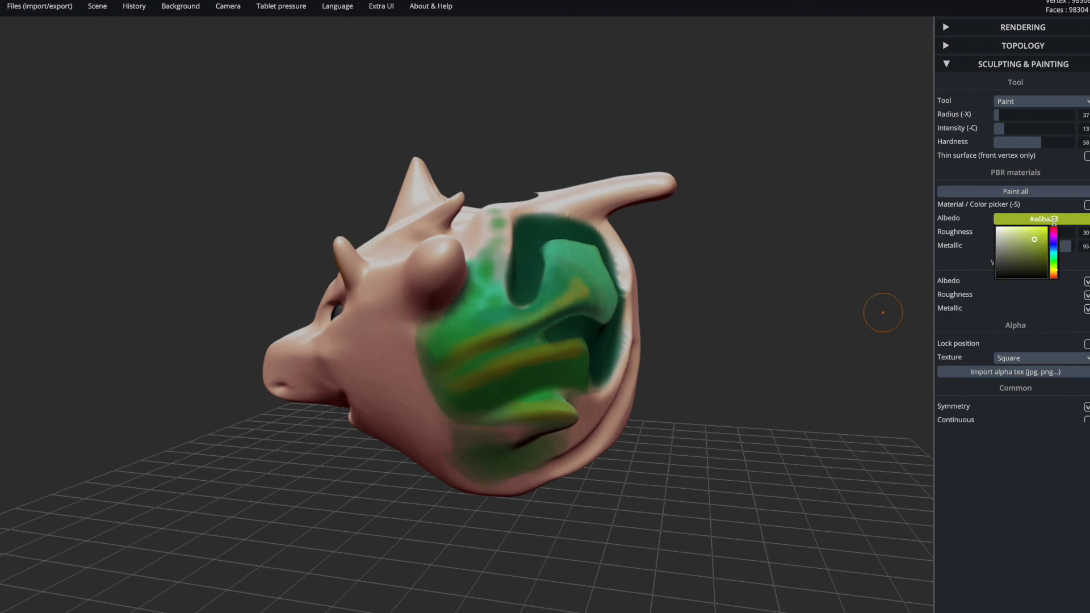
click(1053, 236)
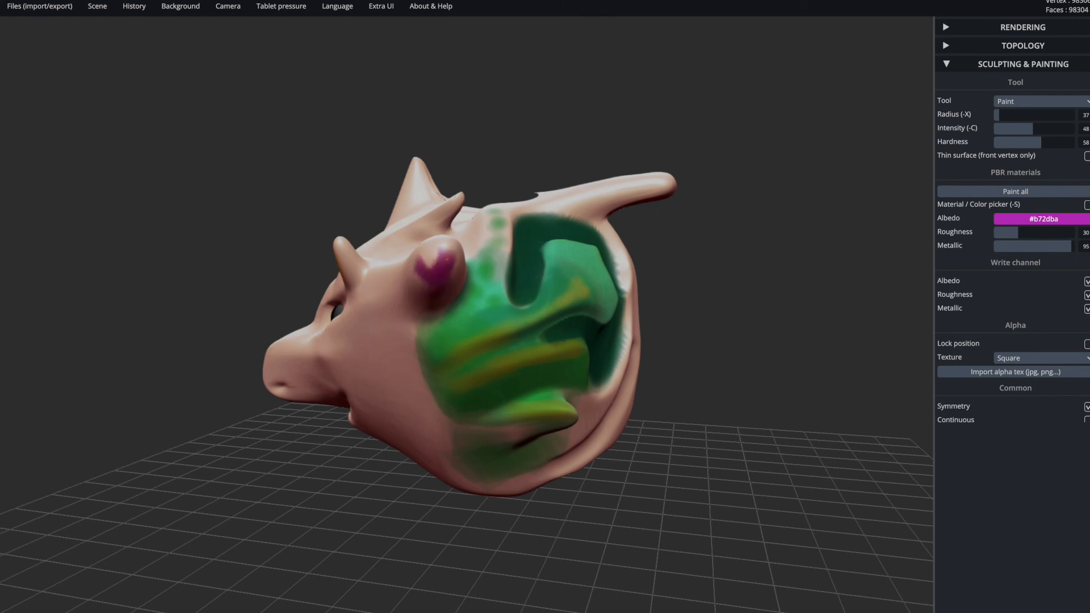
drag(439, 274, 444, 285)
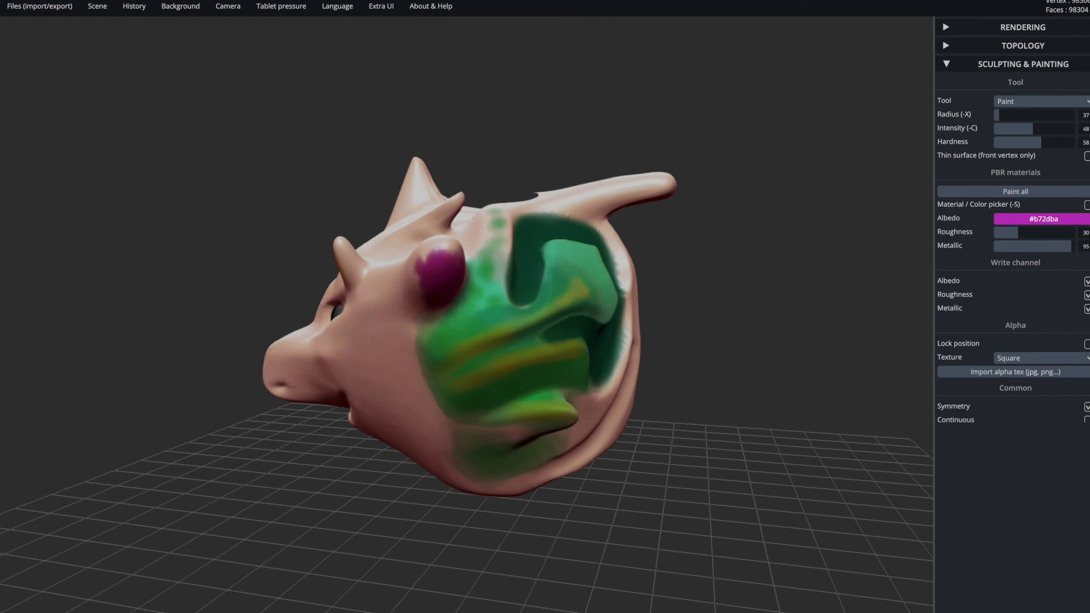
mouse_move(446, 250)
mouse_down()
mouse_move(454, 244)
mouse_move(423, 253)
mouse_move(412, 298)
mouse_up()
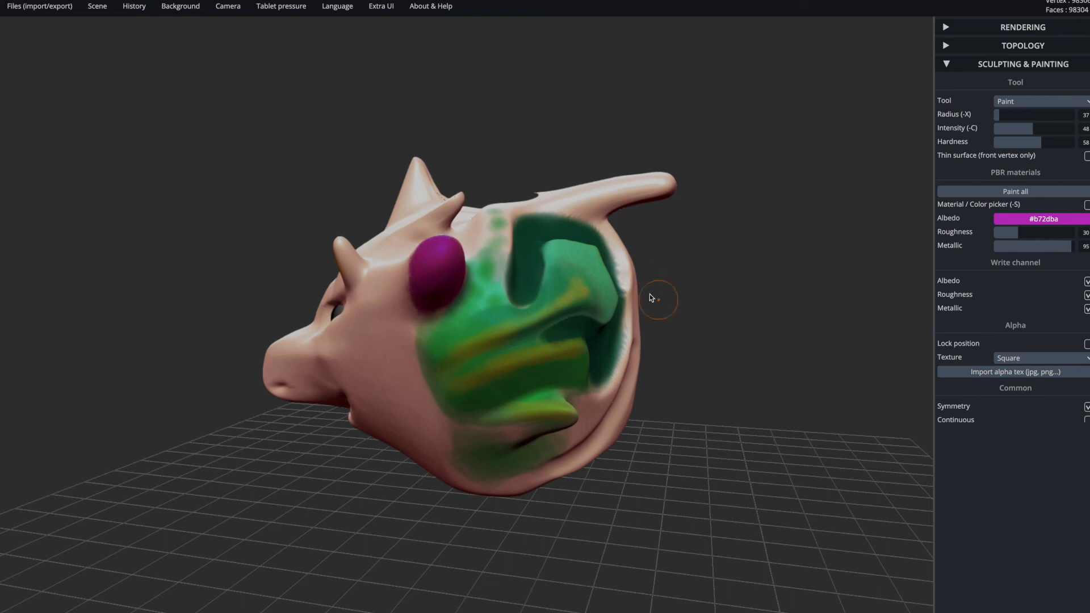
mouse_move(627, 267)
mouse_down()
mouse_move(629, 278)
mouse_move(601, 230)
mouse_move(628, 348)
mouse_move(602, 393)
mouse_up()
Step: Examine the painted head from the front, back and side
mouse_move(798, 263)
mouse_down()
mouse_move(525, 276)
mouse_move(482, 261)
mouse_up()
drag(851, 111, 505, 165)
drag(911, 158, 744, 162)
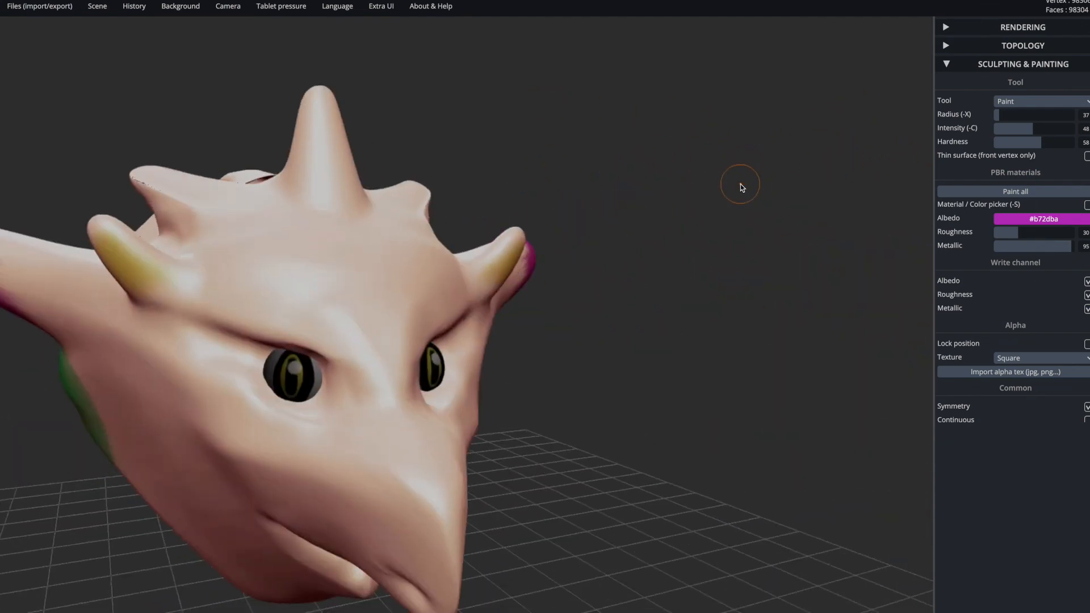
scroll(740, 183, down, 5)
key(space)
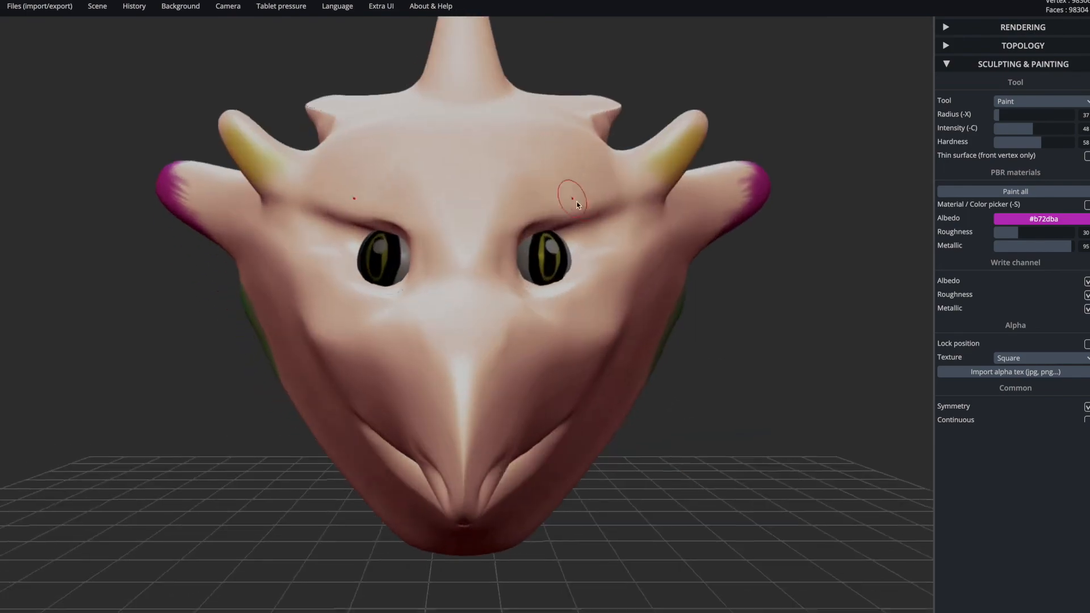
mouse_move(688, 107)
mouse_down()
mouse_move(766, 226)
mouse_move(768, 394)
mouse_move(751, 211)
mouse_move(450, 22)
mouse_up()
drag(747, 93, 709, 81)
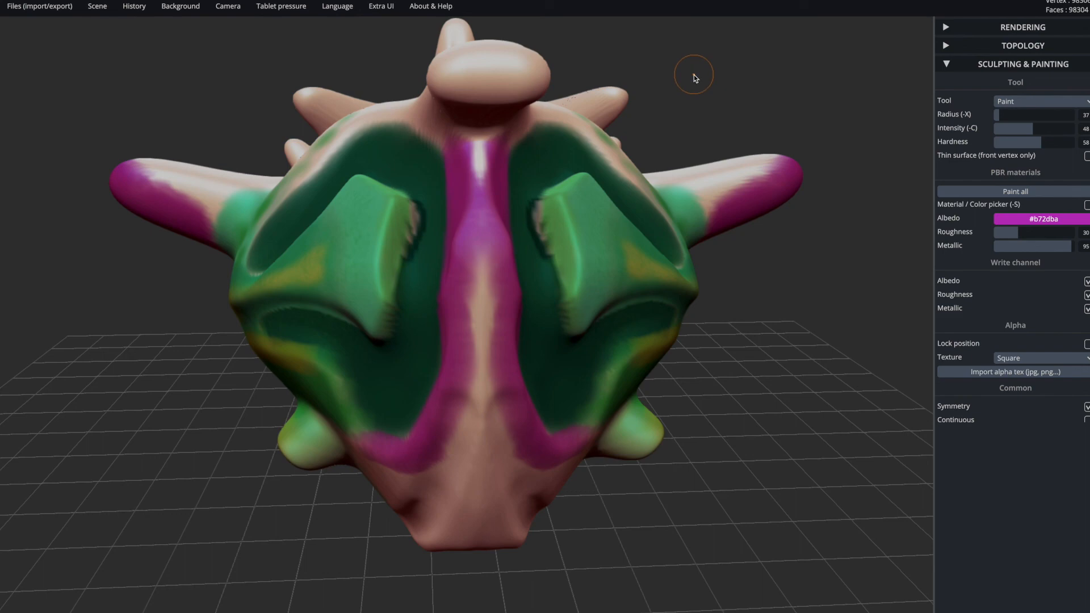
drag(647, 68, 426, 108)
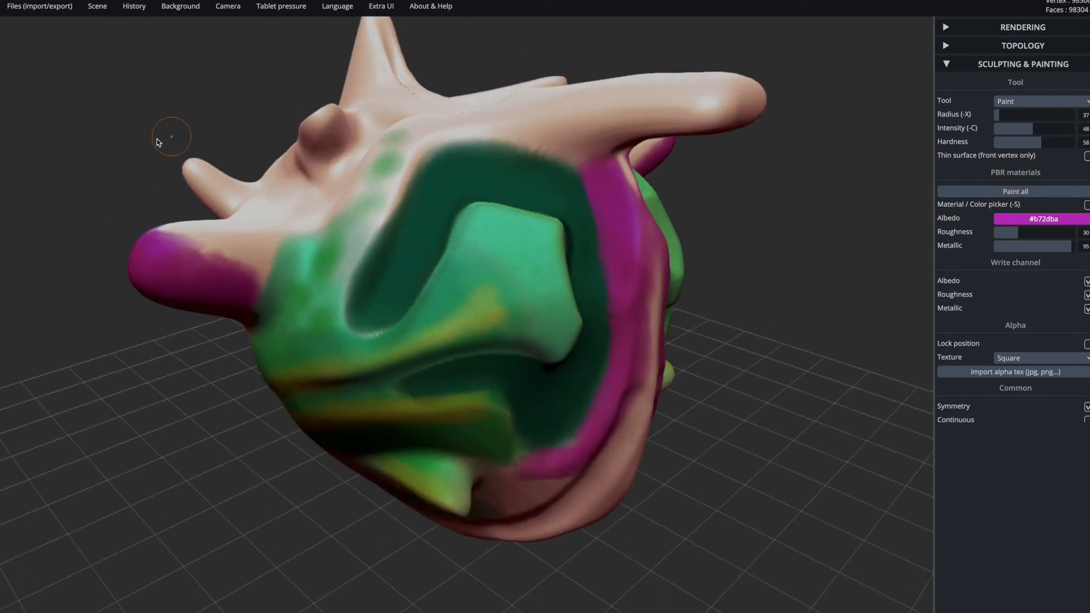